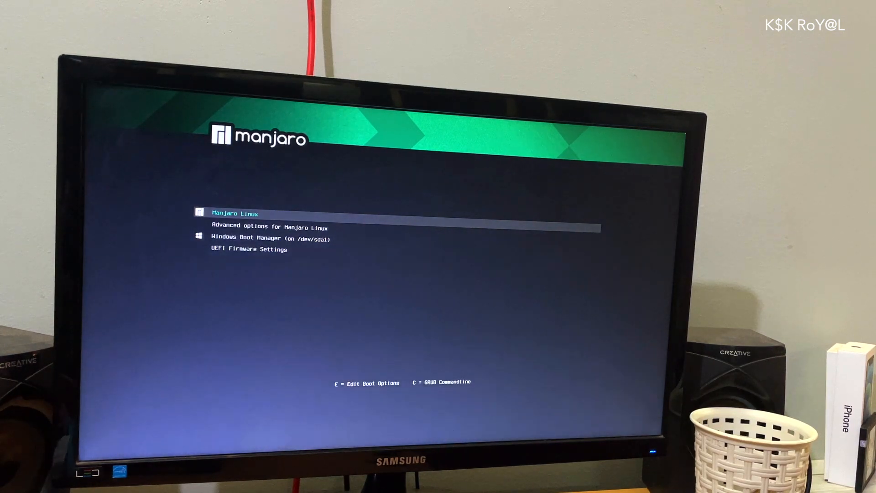
List the partitions on disk 0 and locate the 100 MB Partition 1
key(Down)
key(Down)
key(Down)
key(Up)
key(Up)
key(Up)
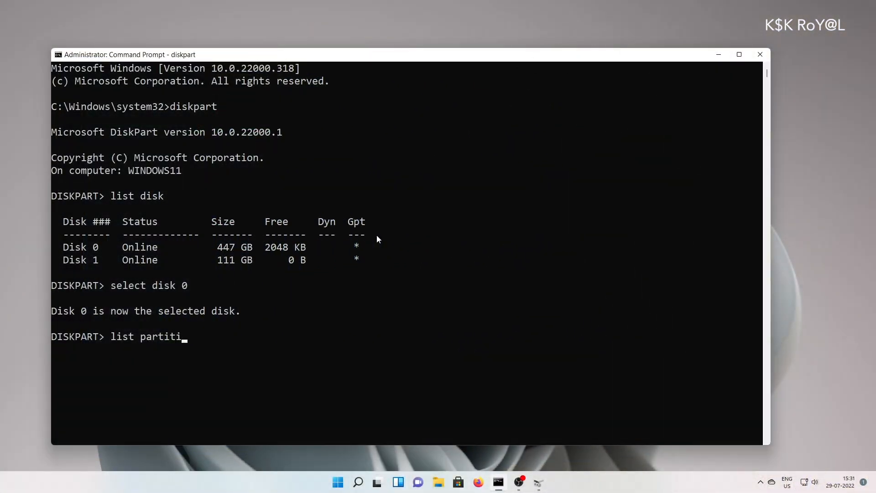
text(on)
key(Return)
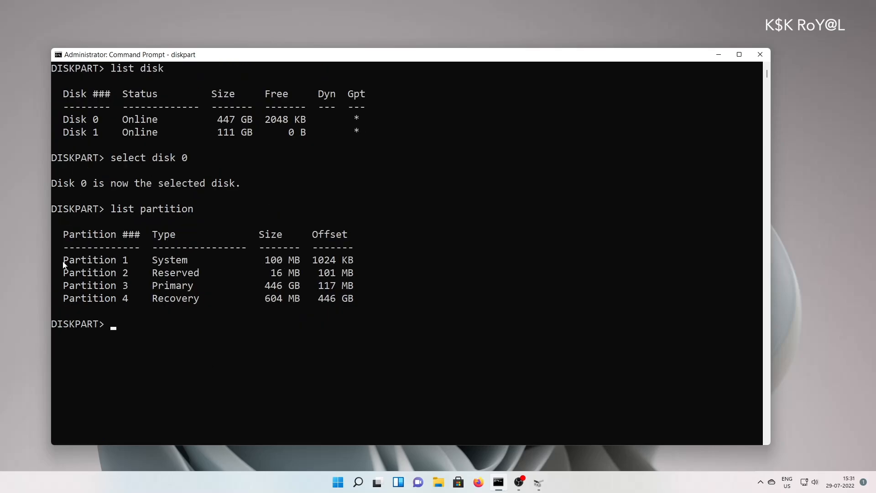
drag(64, 265, 365, 266)
click(371, 277)
Select partition 1 and assign it drive letter X
text(select partition 1)
key(Return)
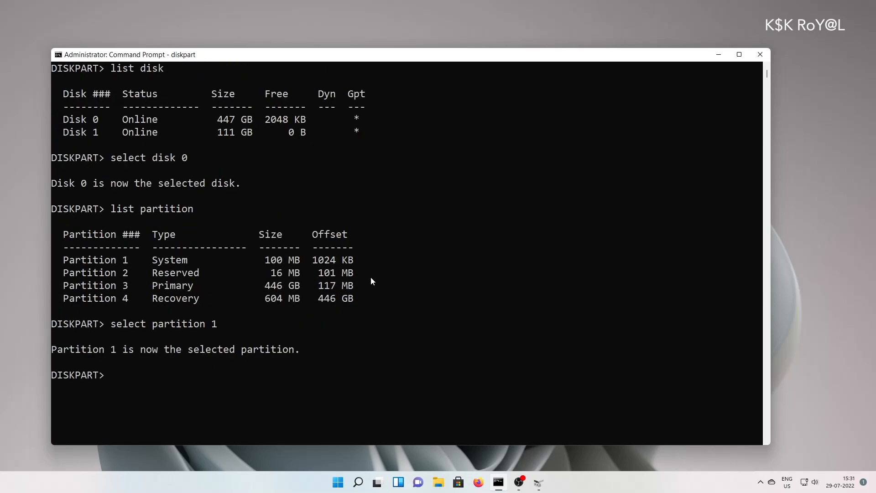
text(assign letter=x)
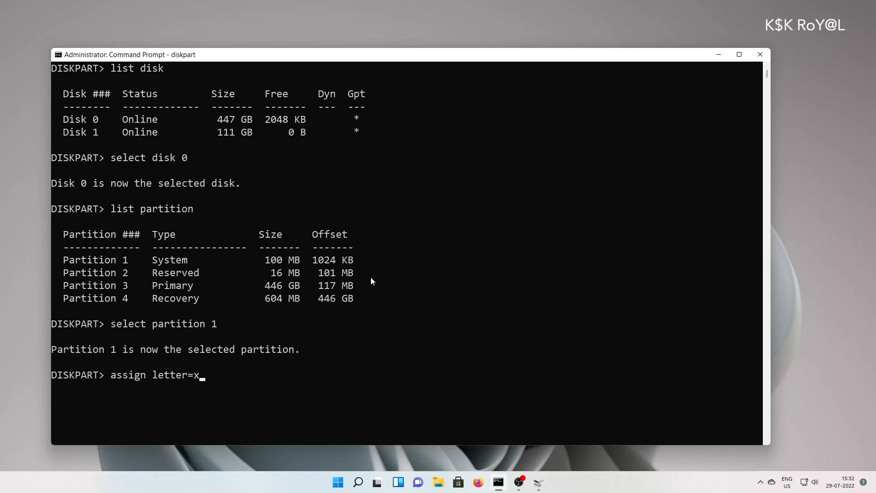
key(Return)
Exit DiskPart, switch to drive X: and list its contents, showing the EFI folder
text(exit)
key(Return)
text(x:)
key(Return)
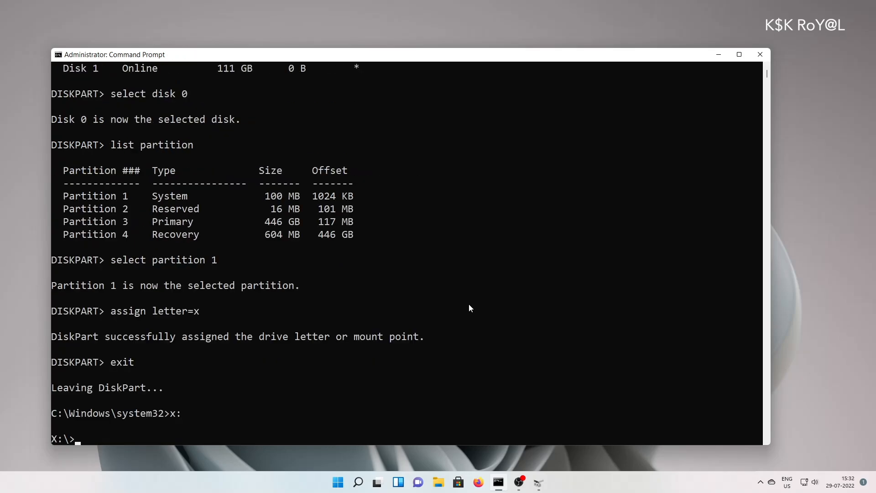
scroll(465, 307, down, 5)
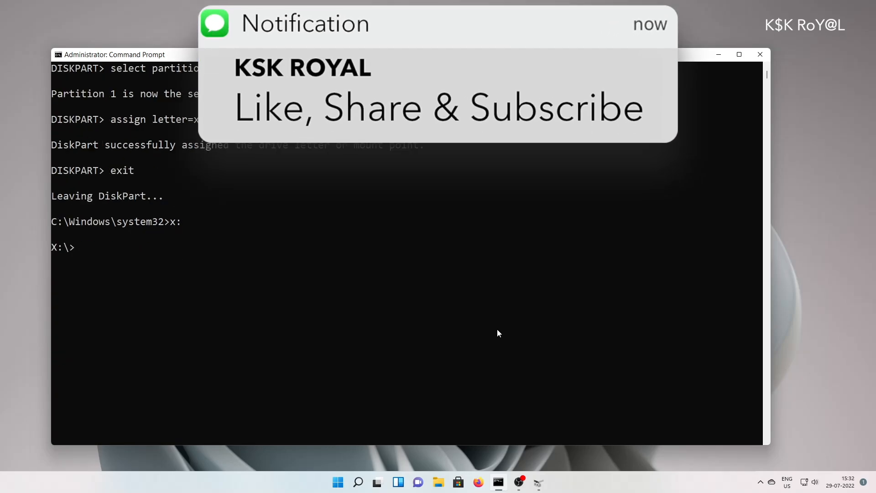
key(Return)
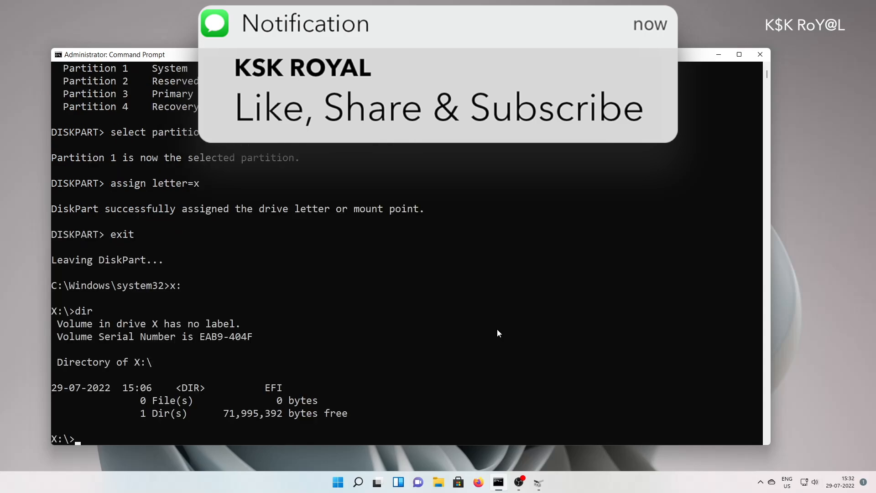
drag(265, 387, 287, 388)
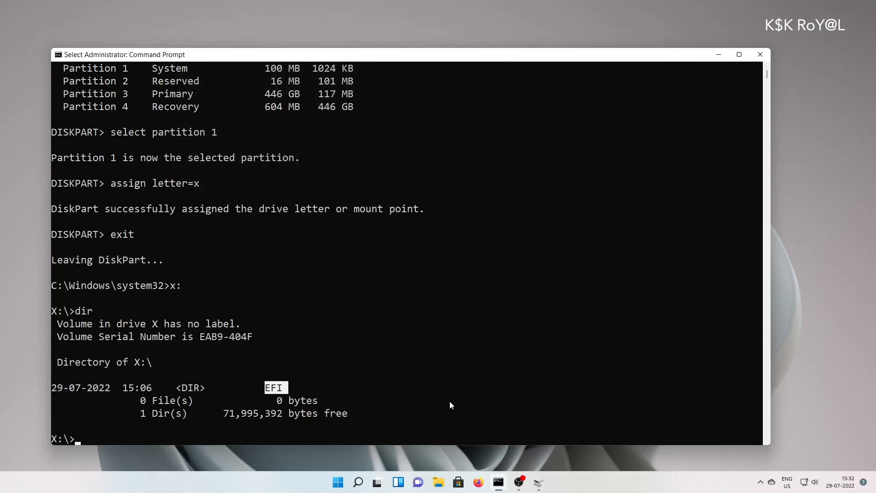
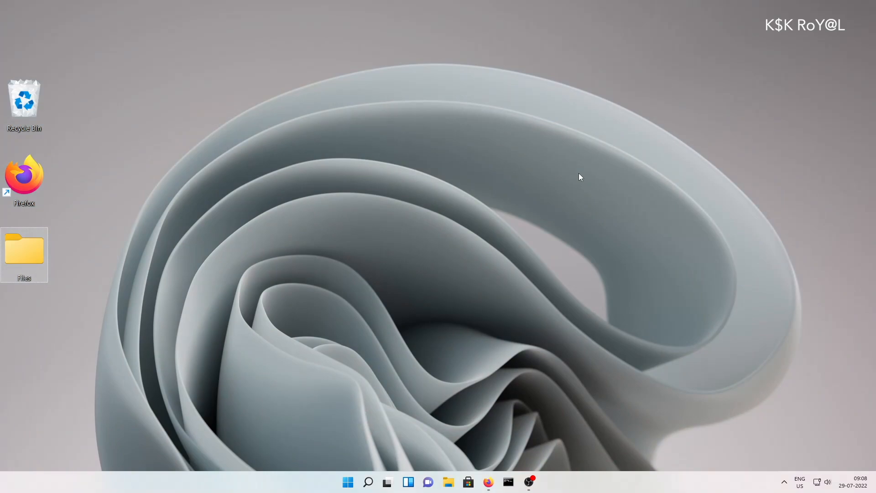
Run winver and confirm Windows 11 version 21H2, build 22000.318
key(super+r)
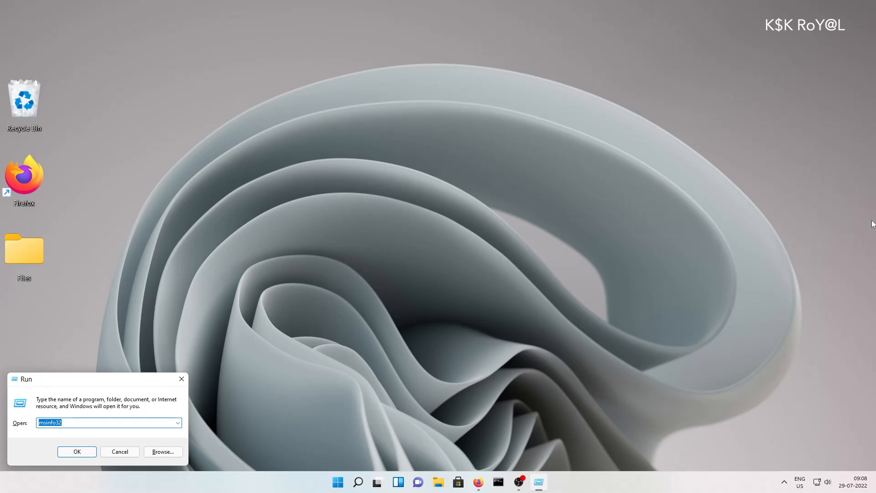
text(winver)
key(Return)
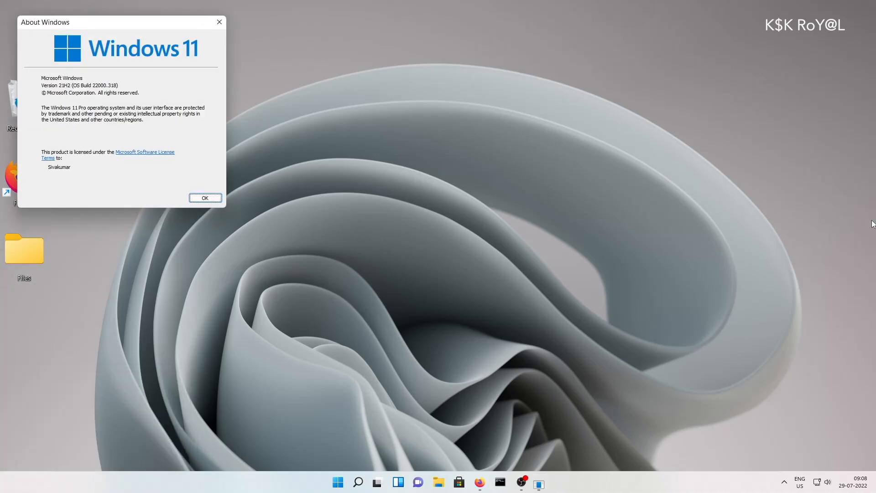
drag(156, 28, 403, 97)
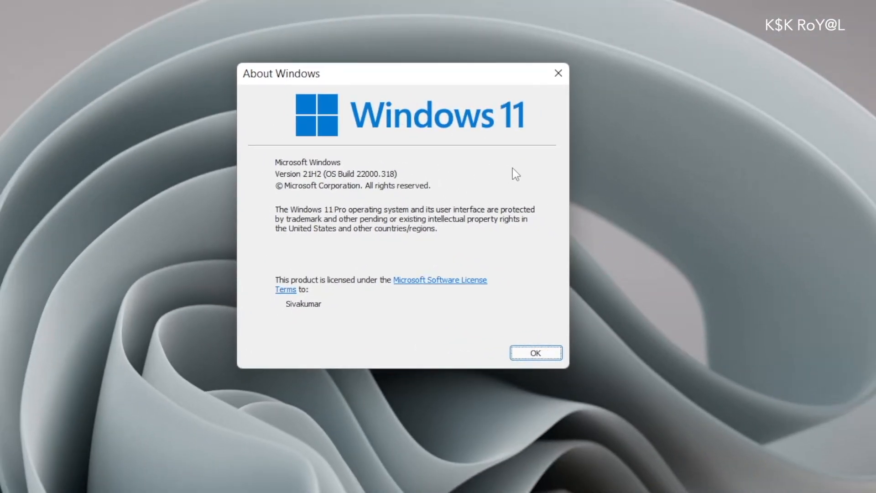
click(558, 73)
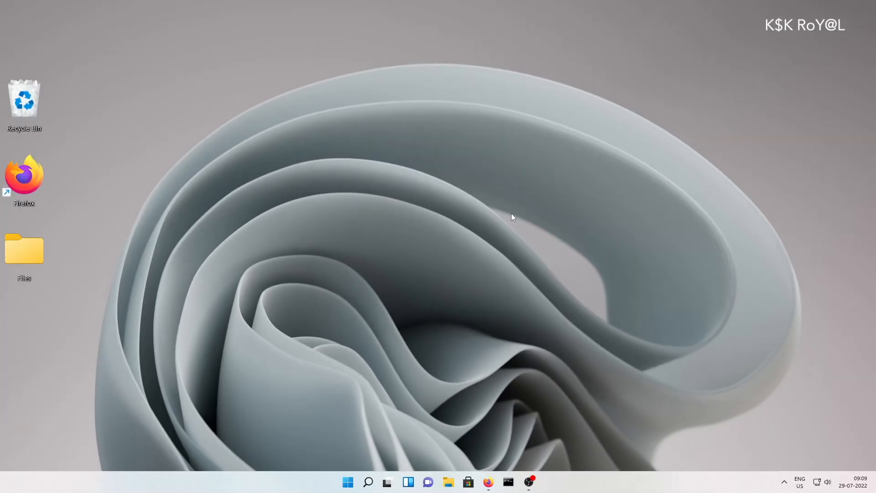
Launch System Information with msinfo32 from the Run box
key(super+r)
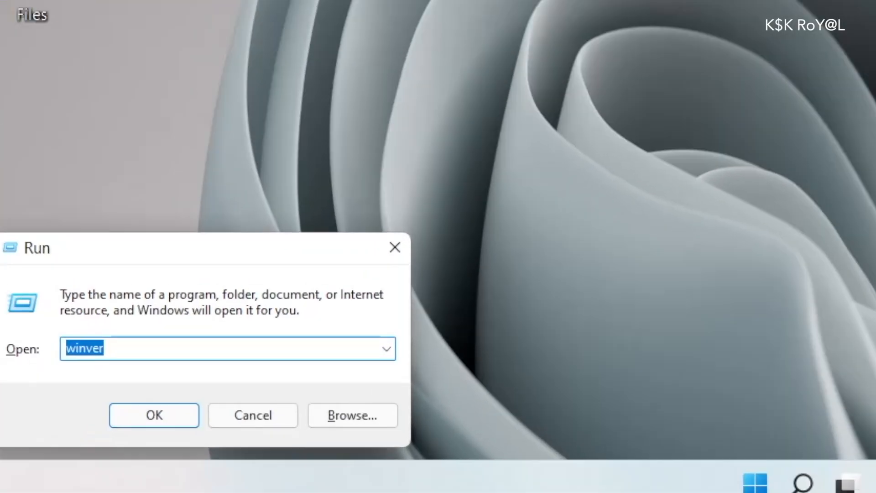
text(msinfo)
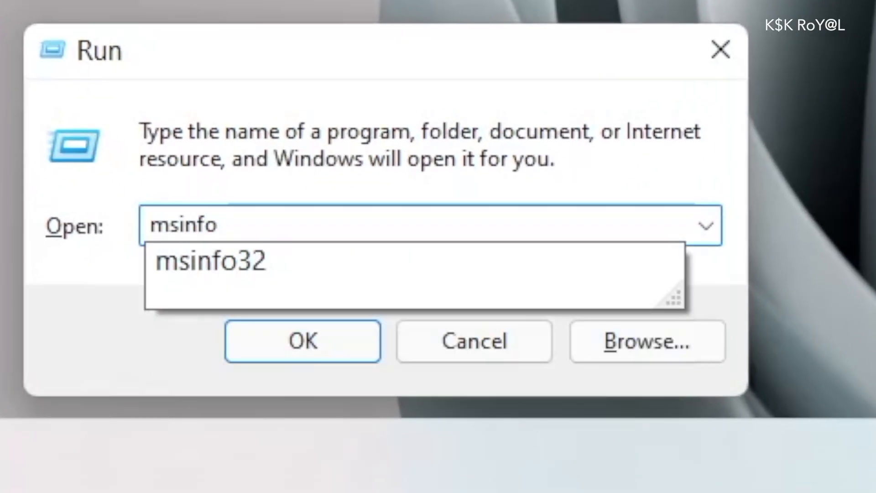
text(32)
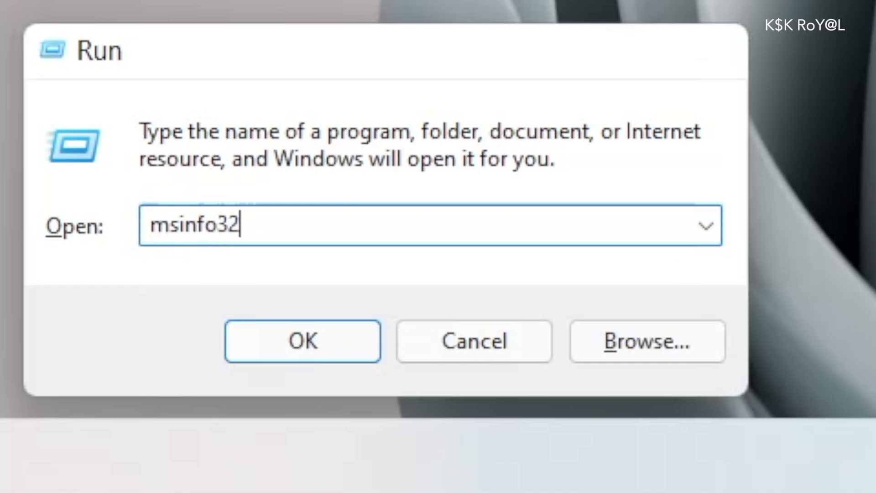
key(Return)
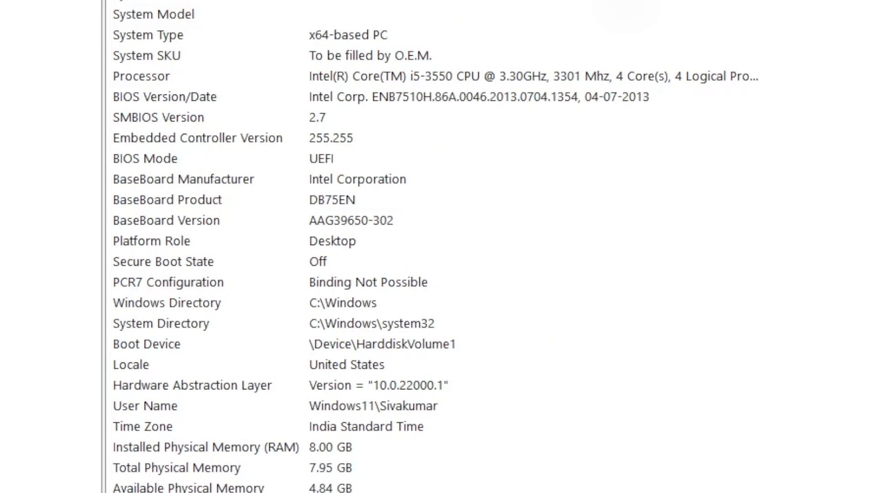
Check that BIOS Mode reads UEFI and Secure Boot State reads Off, then search 'bit'
click(203, 166)
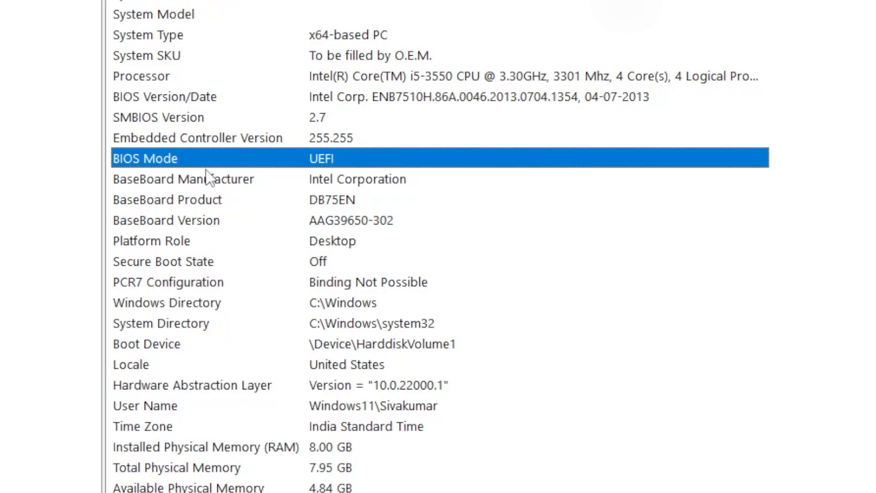
click(197, 265)
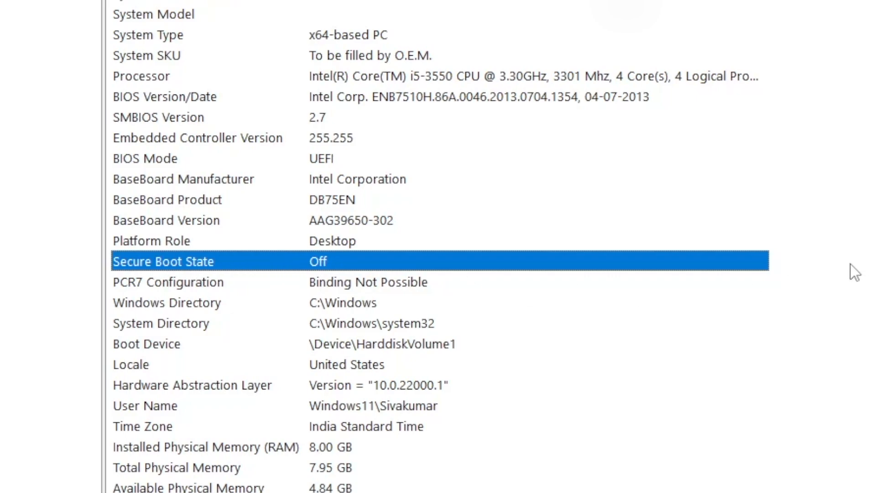
click(408, 161)
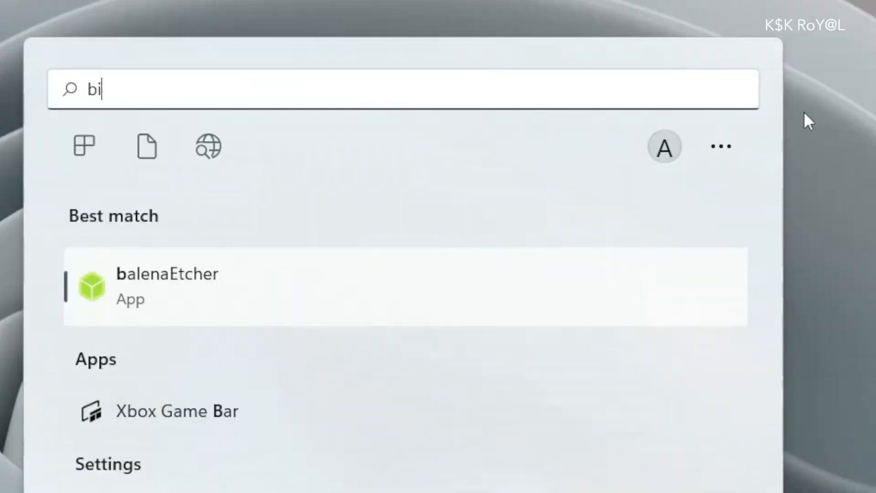
text(t)
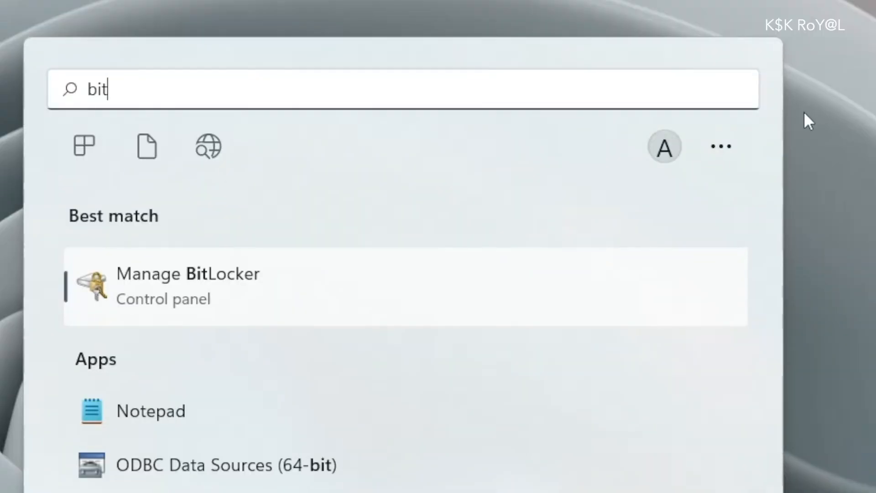
Open Manage BitLocker to verify C: and BackupDrive (E:) have BitLocker off
click(327, 287)
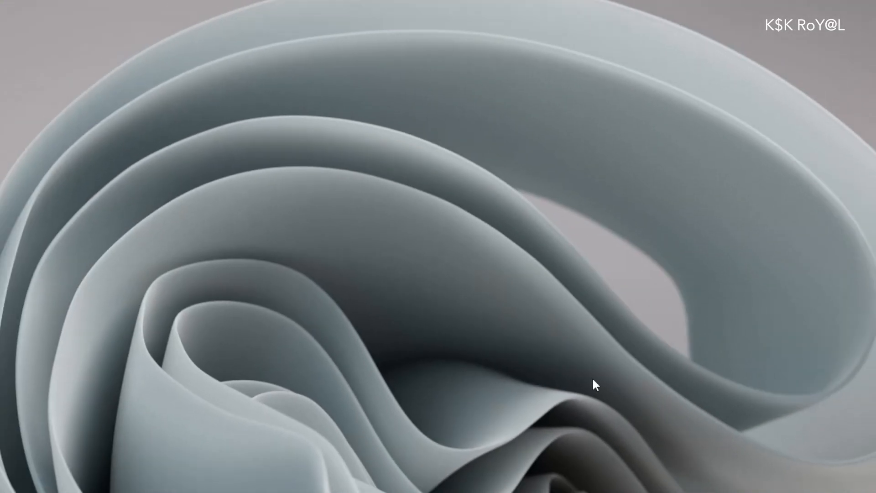
Launch diskmgmt.msc and enlarge the Disk Management window
key(super+s)
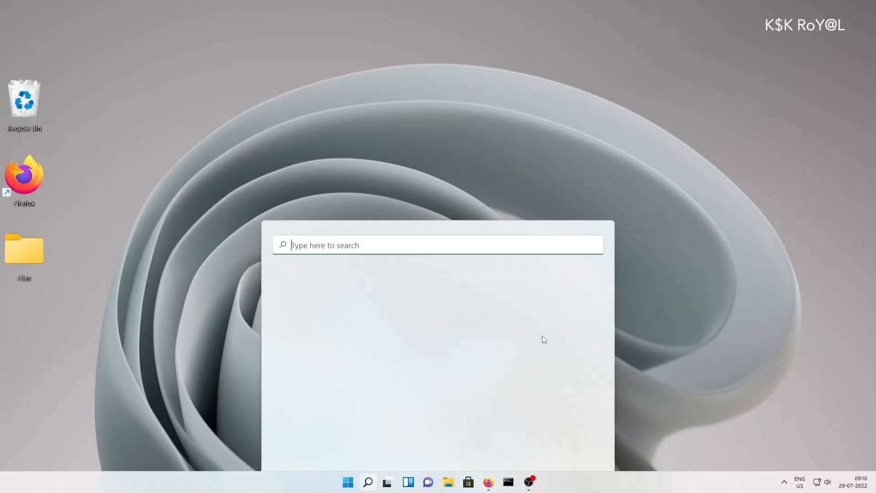
text(diskmg)
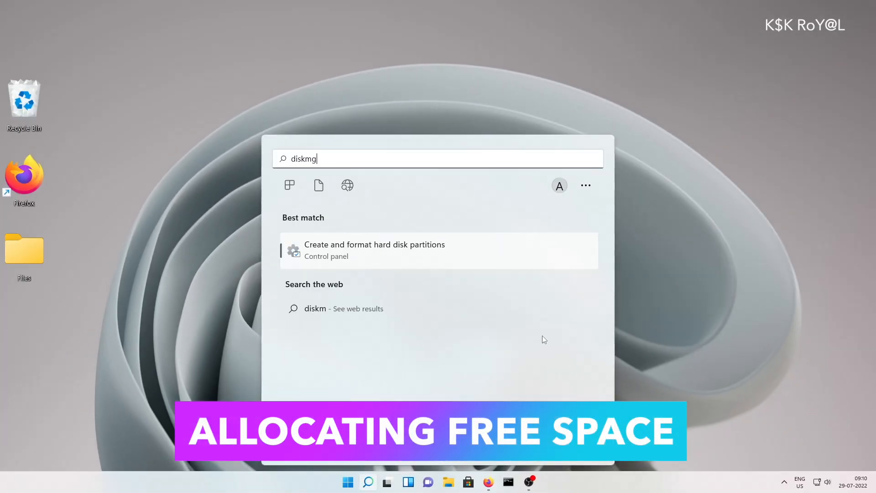
text(mt.msc)
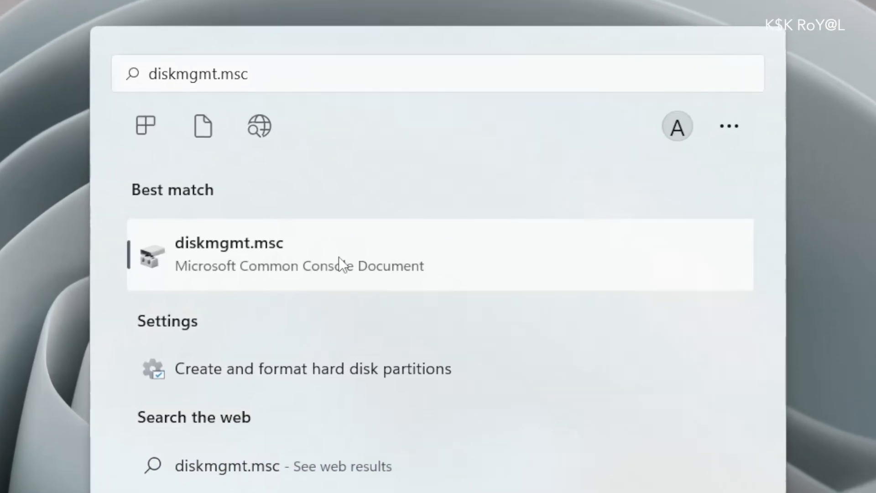
click(388, 254)
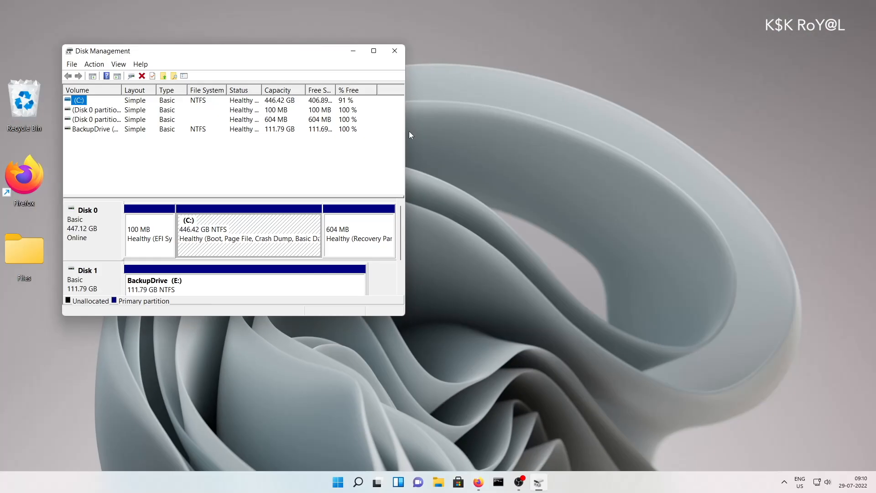
drag(405, 133, 792, 127)
drag(552, 316, 542, 418)
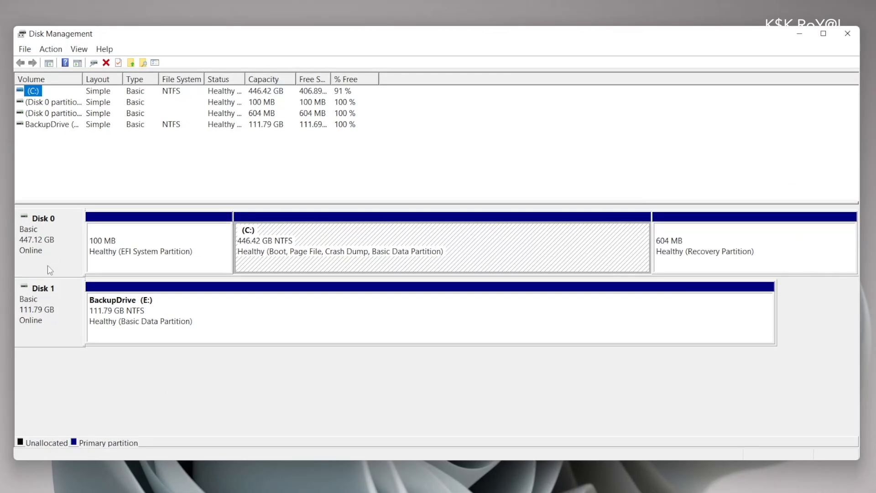
Inspect Disk 0's 100 MB EFI, C: and 604 MB Recovery partitions, ending on C:
click(47, 266)
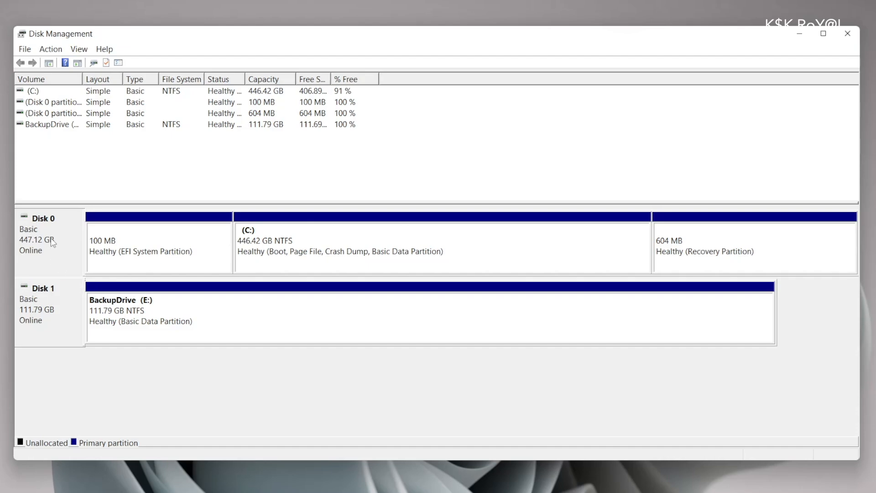
click(131, 238)
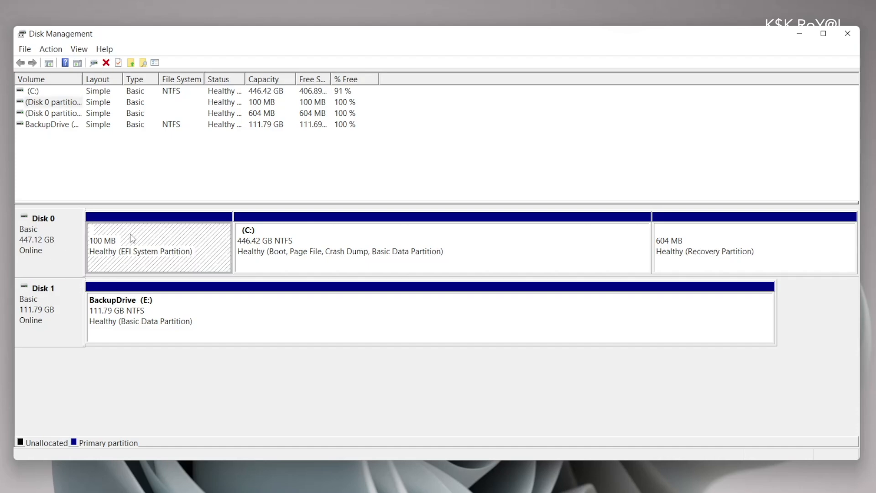
click(532, 256)
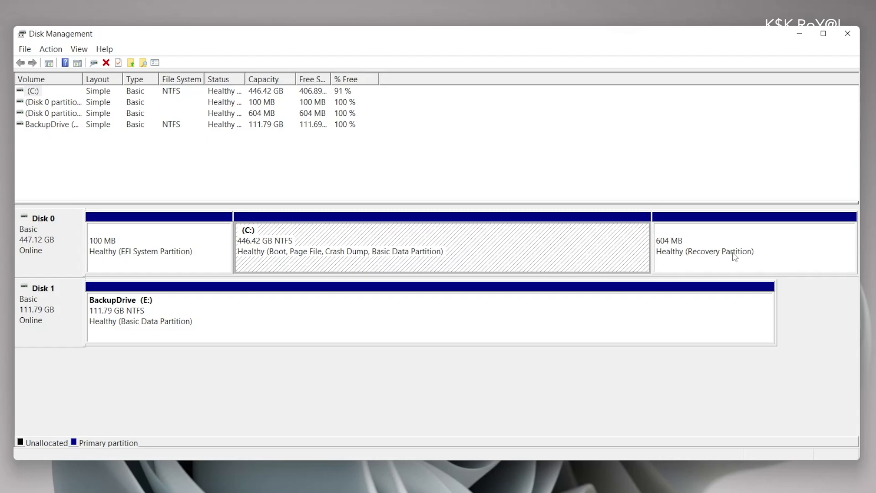
click(723, 271)
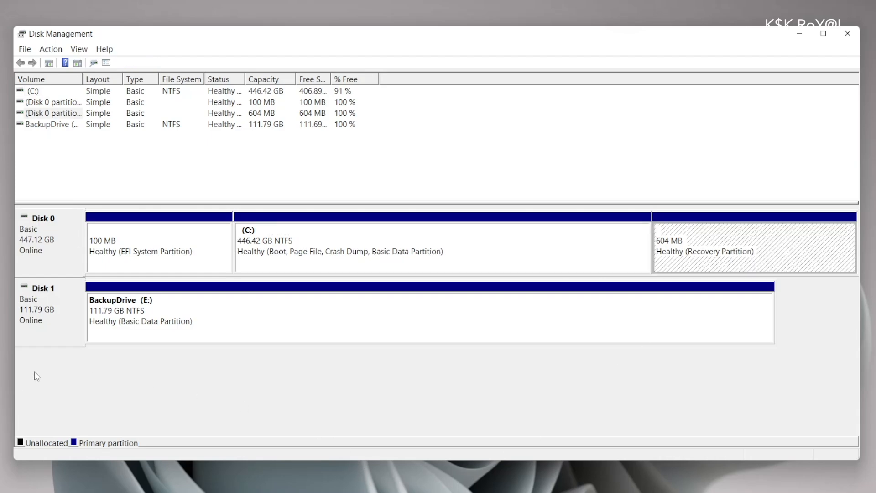
click(40, 311)
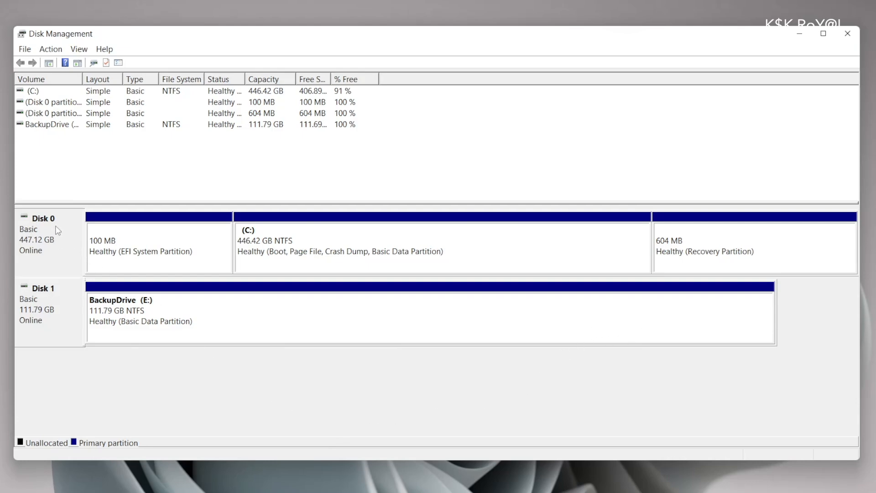
click(498, 252)
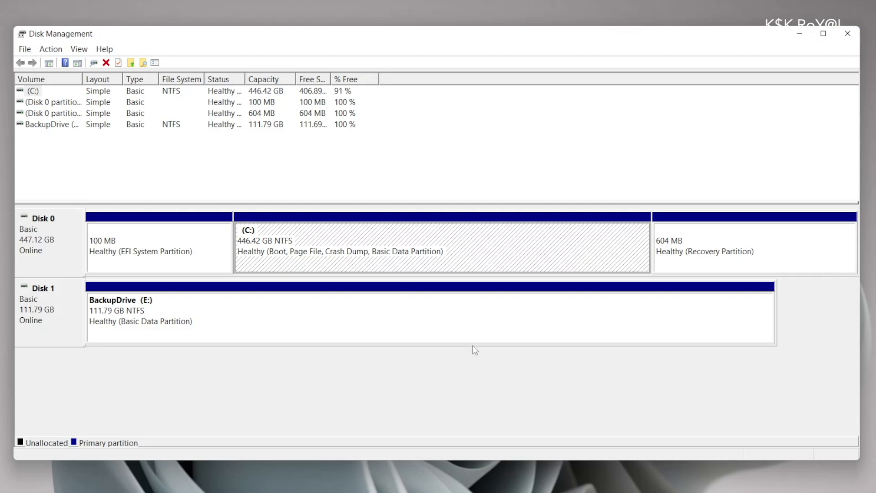
Shrink C: by 220000 MB, leaving 214.84 GB unallocated on Disk 0
right_click(407, 239)
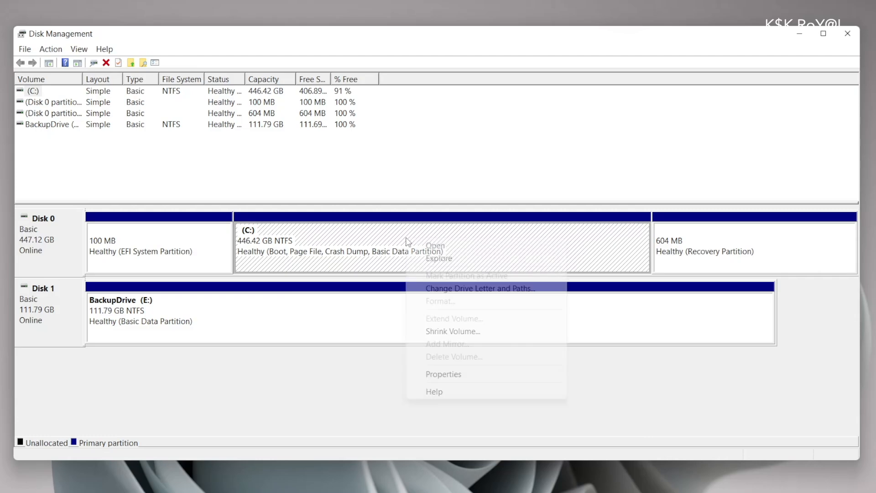
click(481, 336)
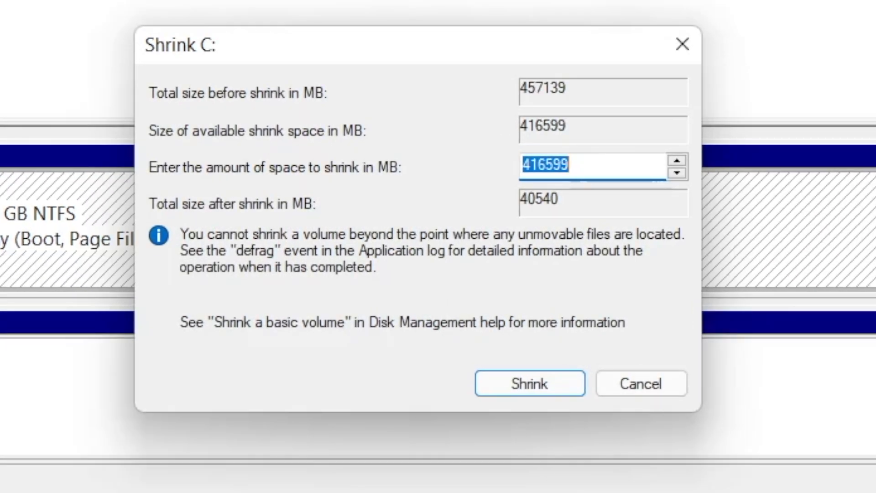
text(220000)
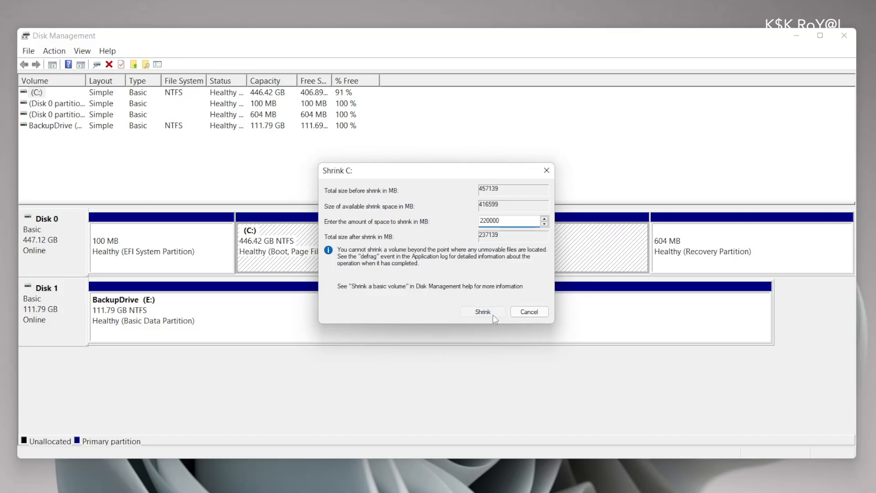
click(506, 388)
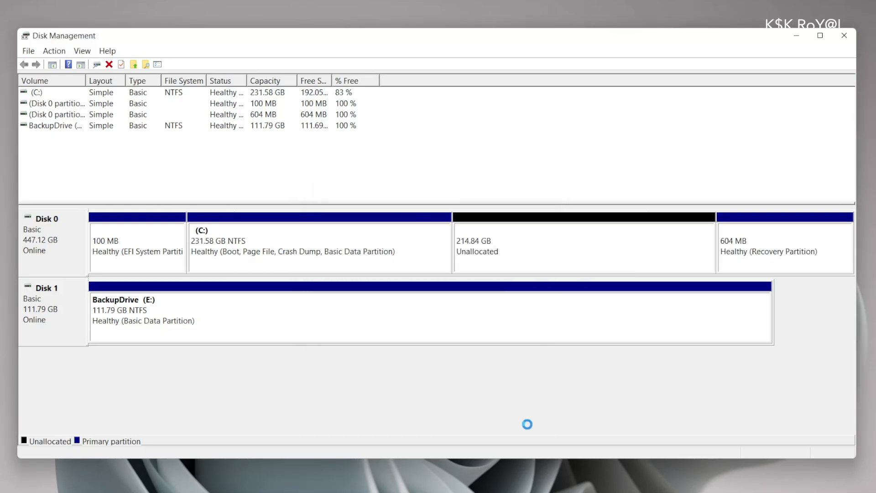
click(519, 258)
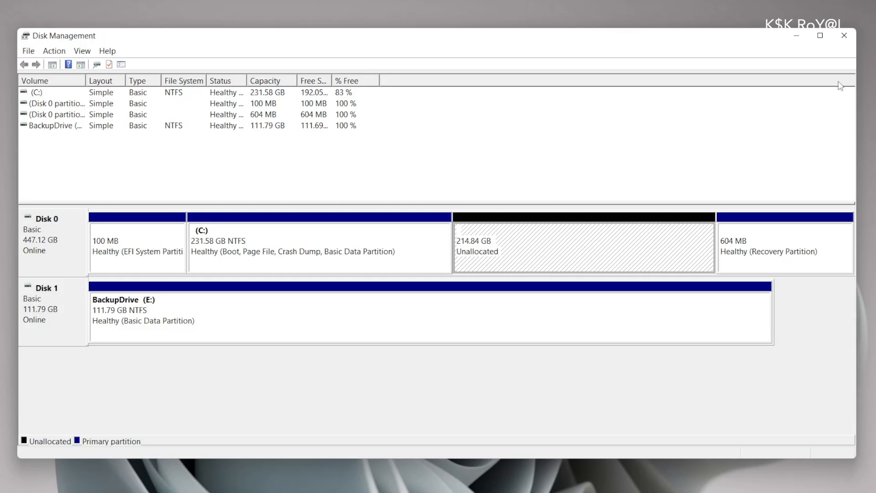
Close Disk Management and open the Manjaro download page on manjaro.org
click(844, 35)
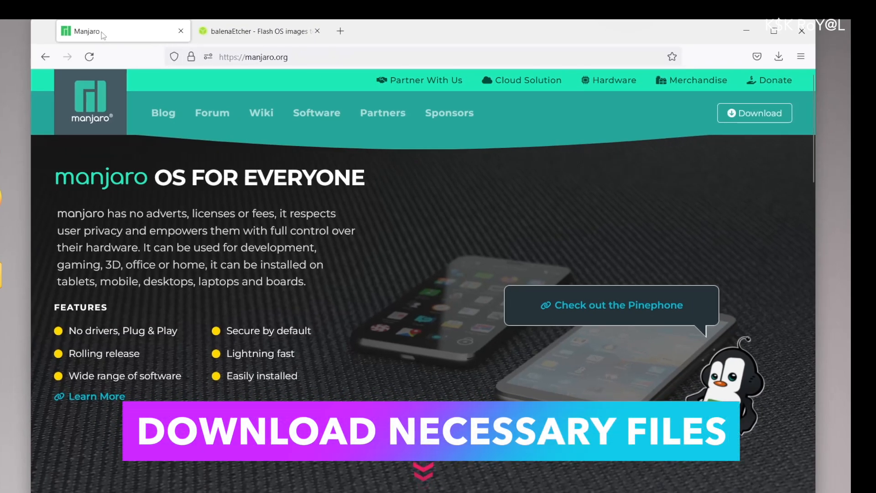
click(247, 56)
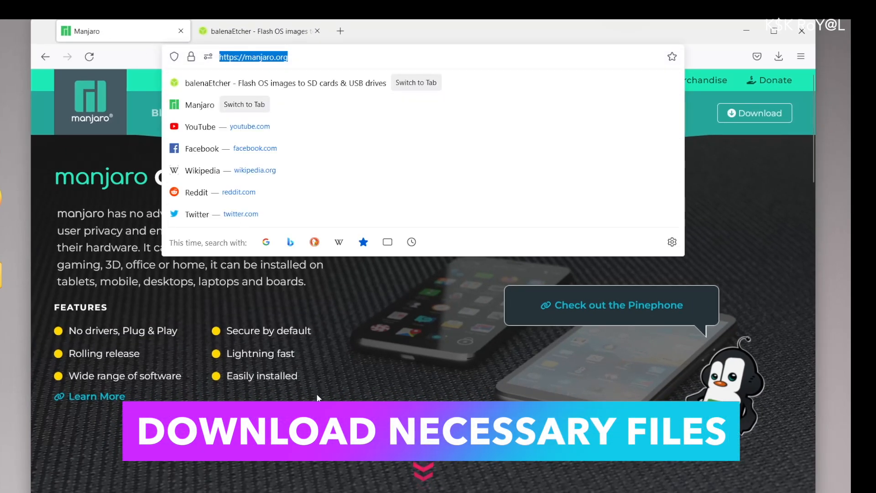
click(754, 113)
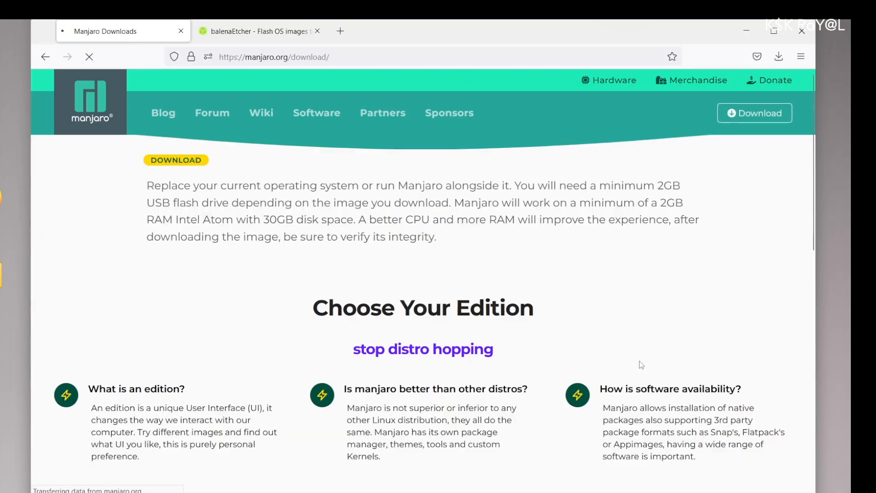
scroll(352, 337, down, 7)
double_click(423, 276)
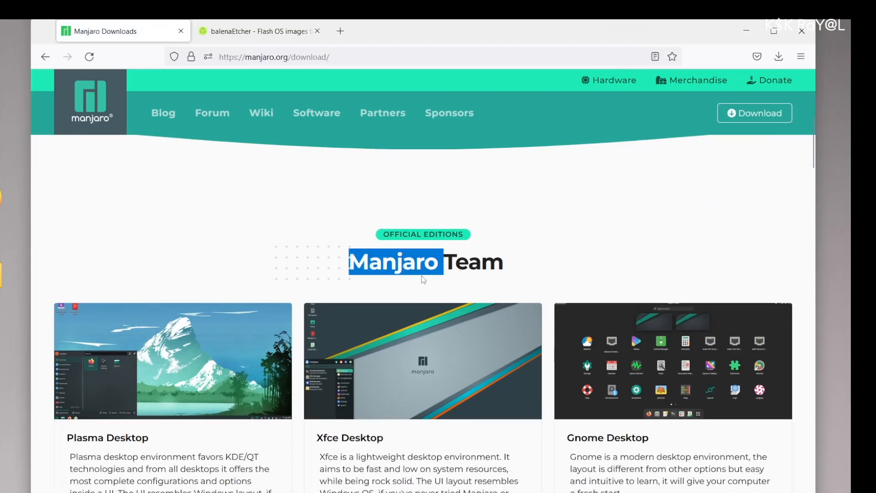
click(423, 280)
Browse the Manjaro editions to Plasma Desktop, then switch to the balenaEtcher tab
scroll(416, 398, down, 3)
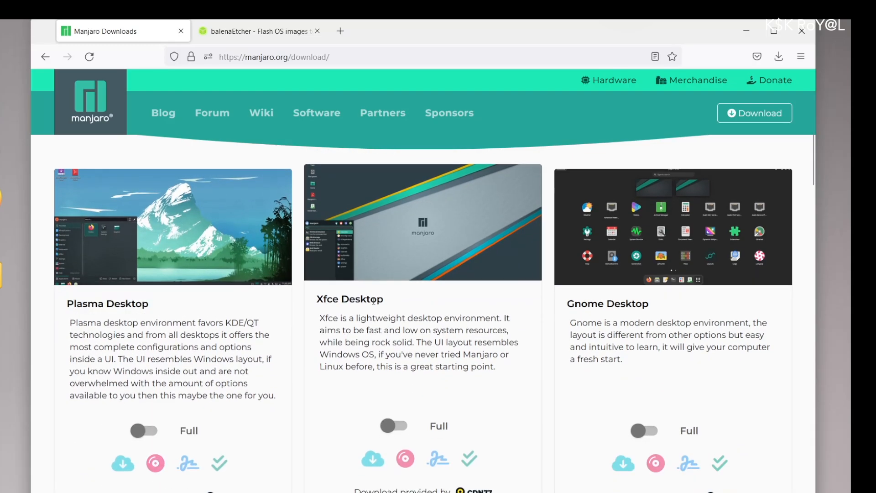
scroll(615, 314, down, 20)
double_click(425, 196)
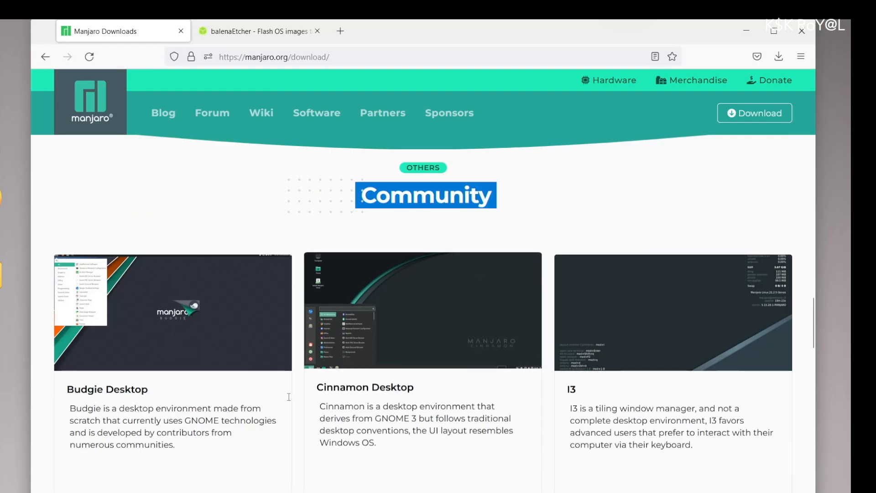
double_click(131, 389)
click(576, 392)
scroll(588, 362, down, 10)
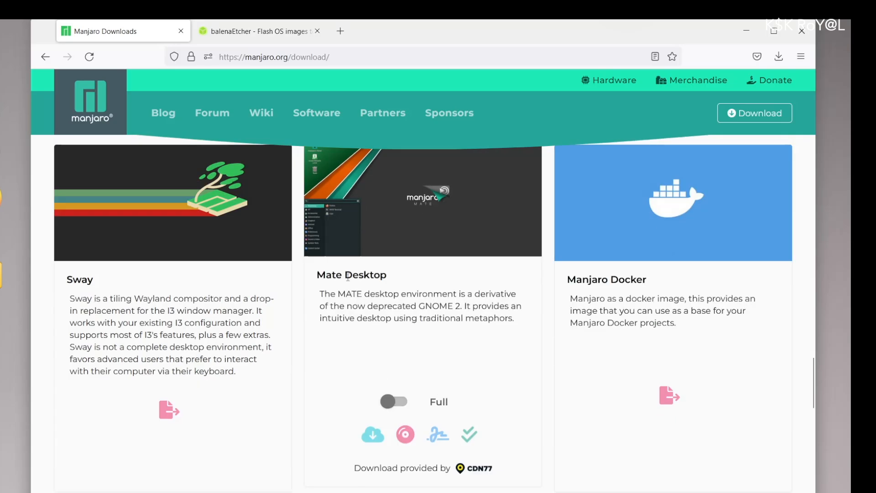
triple_click(348, 276)
scroll(309, 357, up, 20)
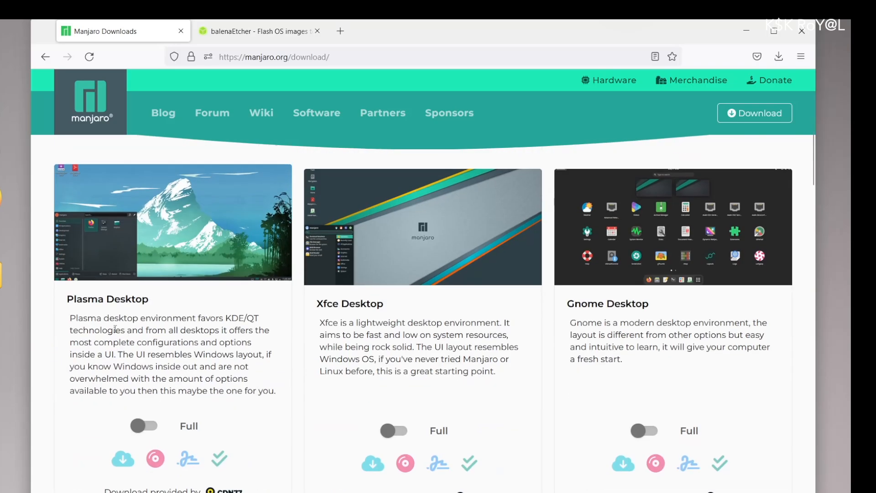
double_click(121, 318)
triple_click(112, 297)
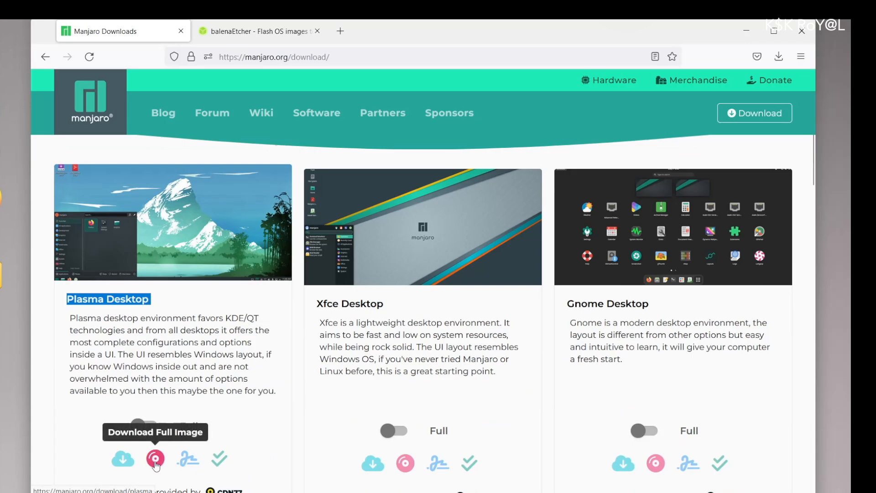
key(ctrl+Tab)
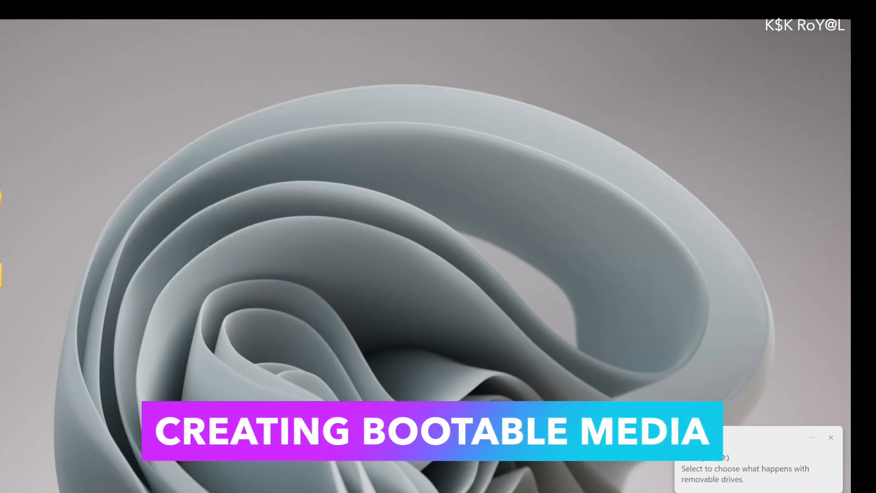
Launch balenaEtcher and choose the manjaro-kde-21.3.5-220721-linux515 ISO as the image
key(super)
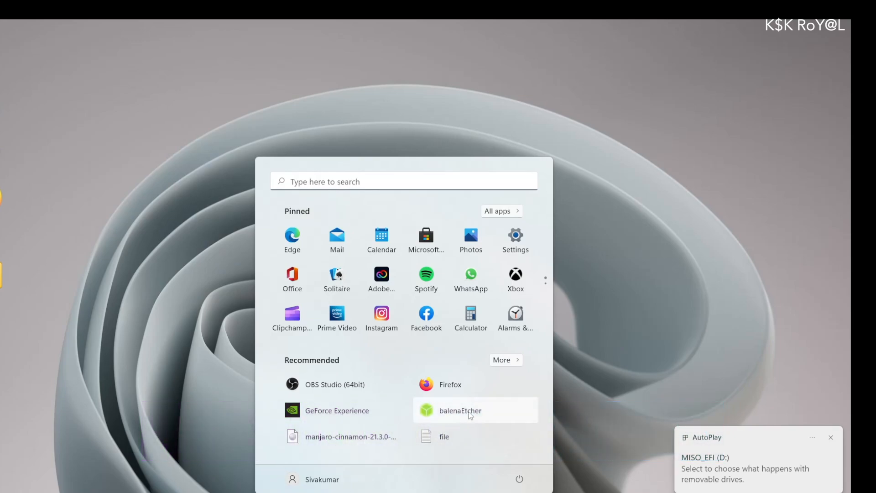
click(460, 410)
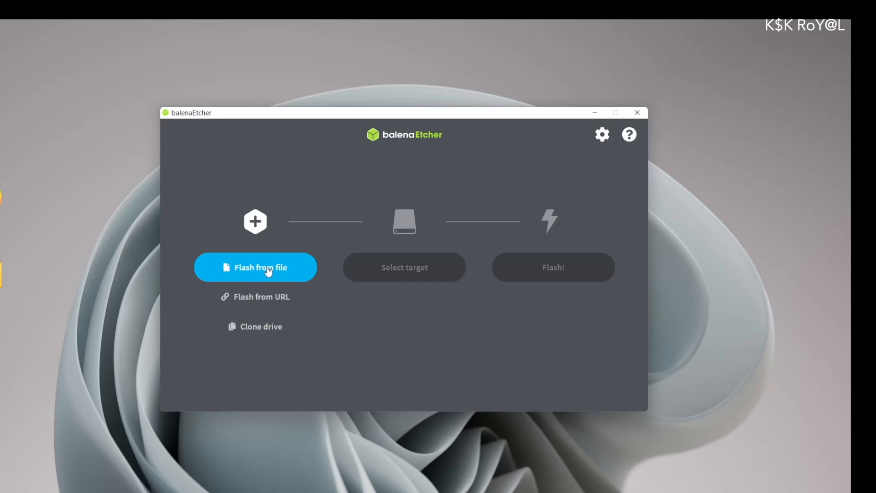
click(268, 270)
click(340, 197)
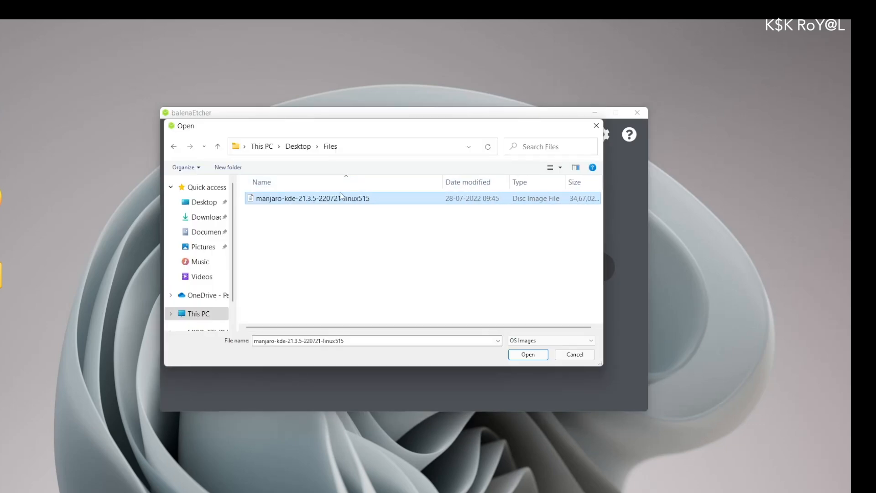
drag(444, 181, 401, 181)
click(531, 355)
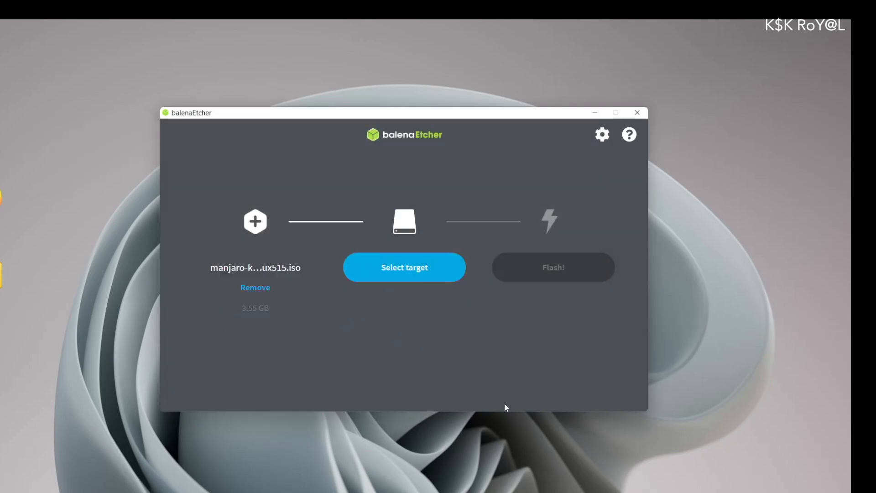
Target the 120 GB StoreJet USB drive and flash the ISO
click(432, 274)
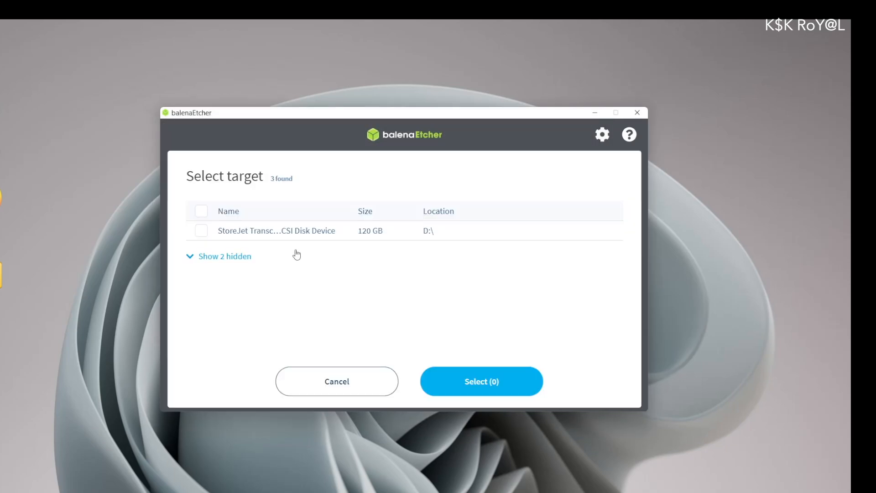
click(201, 231)
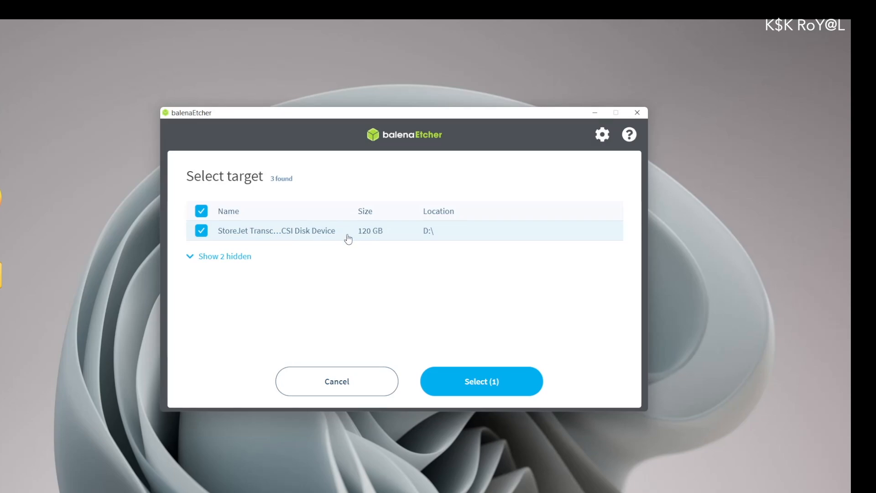
click(484, 388)
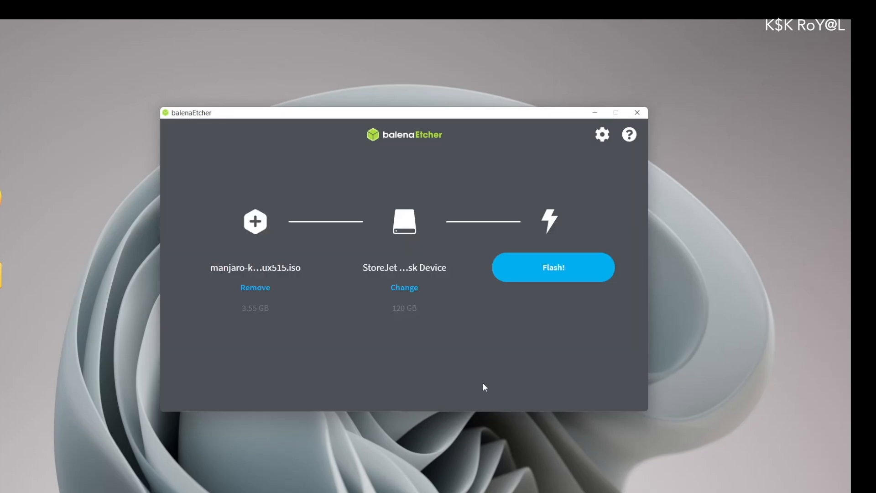
click(544, 268)
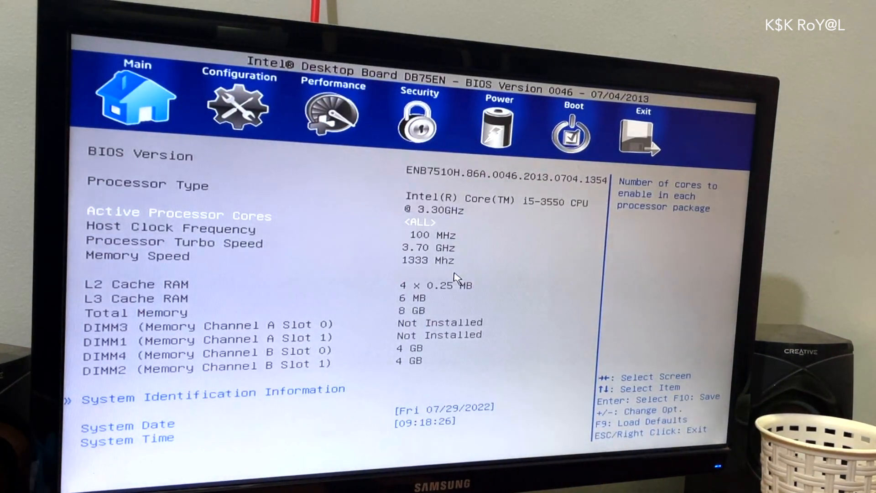
Go to the BIOS Power page, leaving Intel Rapid Start Technology Disabled
key(Right)
key(Right)
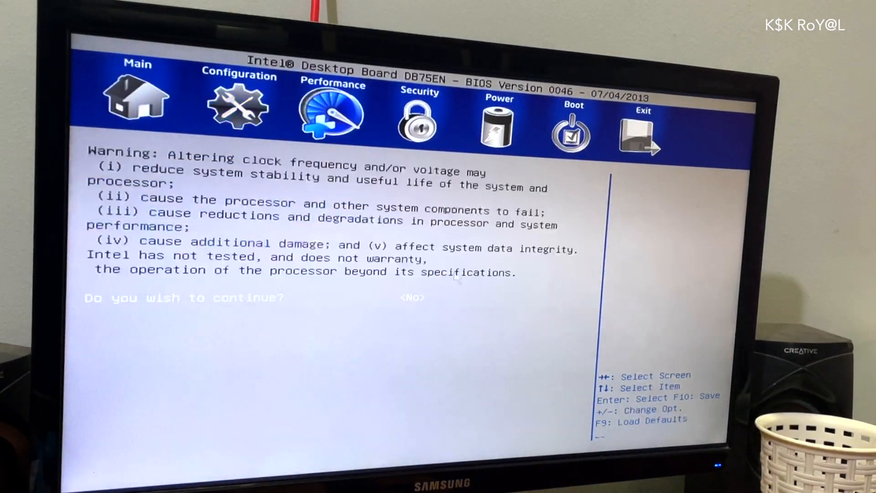
key(Right)
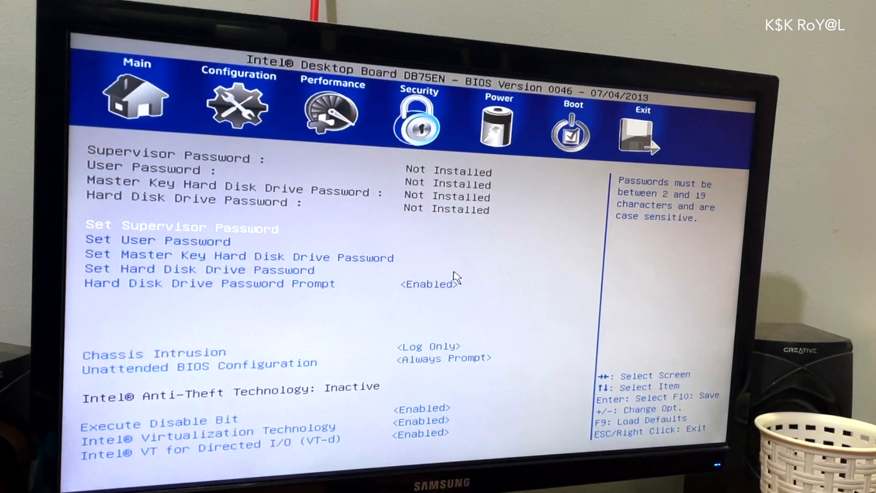
key(Right)
key(Down)
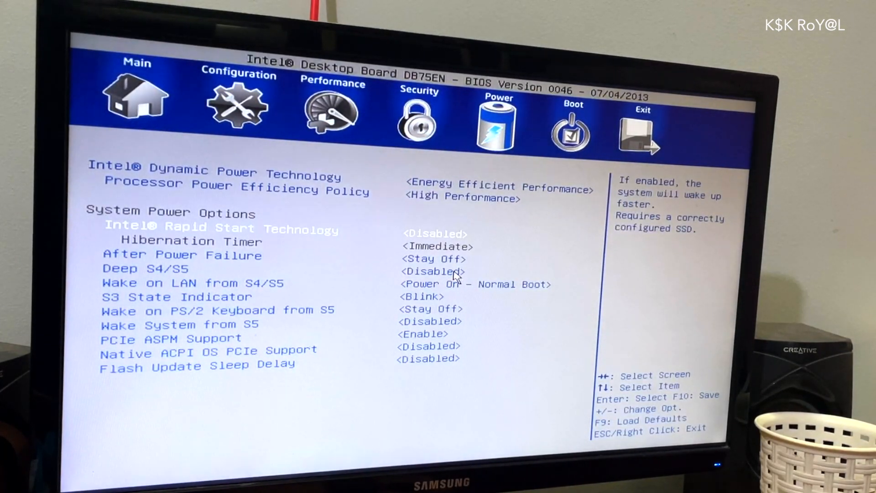
key(Return)
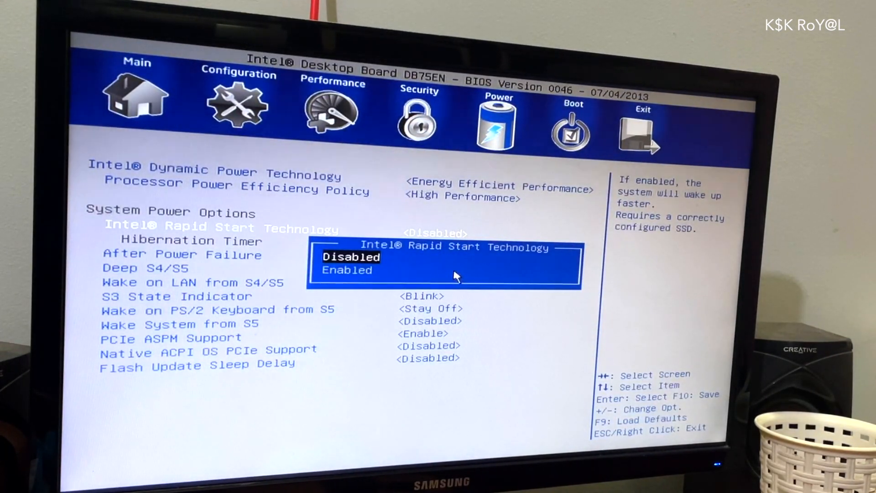
key(Return)
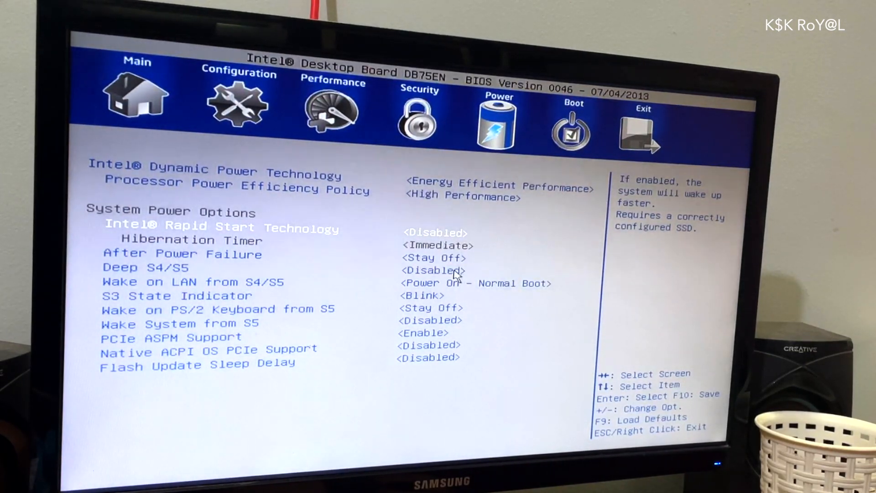
Set USB Boot to Enabled on the Boot page
key(Right)
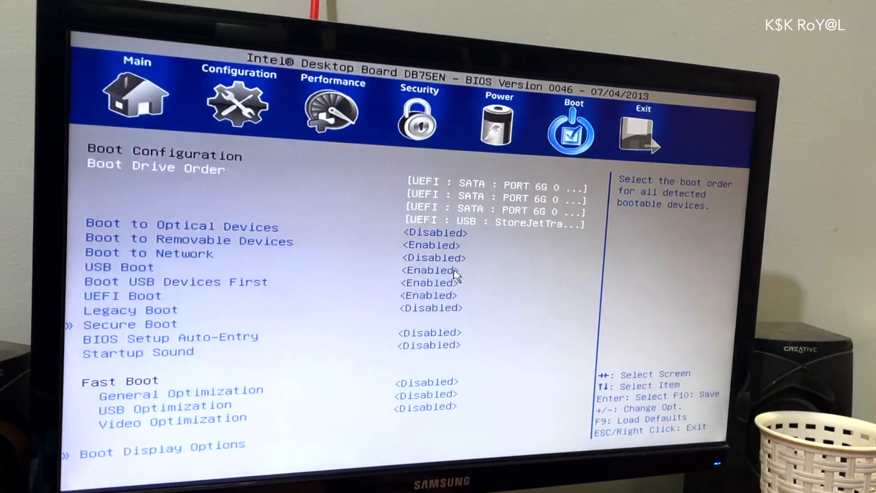
key(Down)
key(Down)
key(Down)
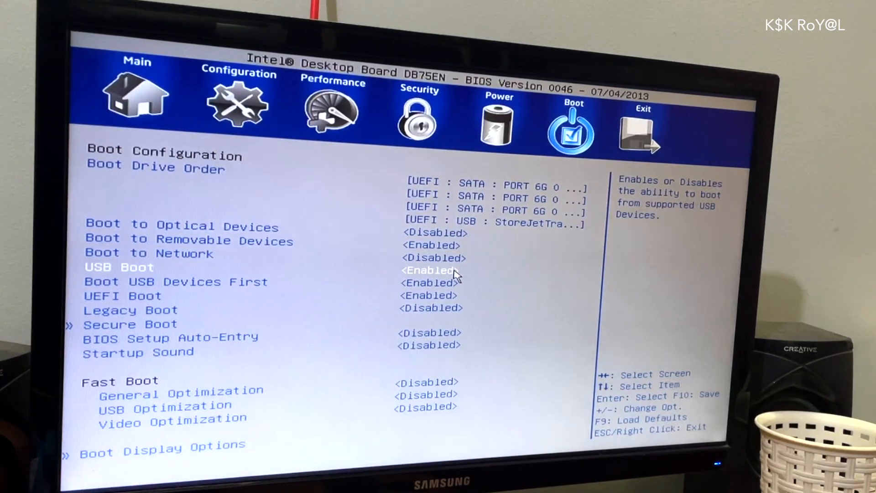
key(Return)
key(Return)
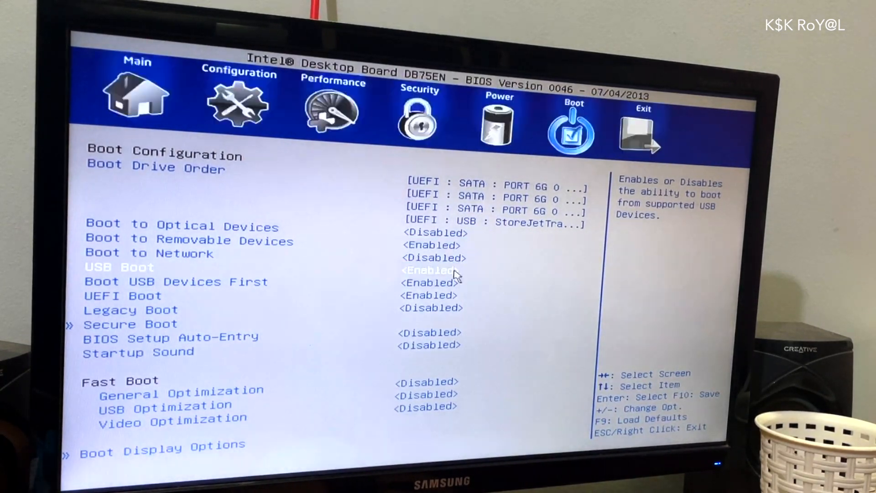
key(Down)
key(Down)
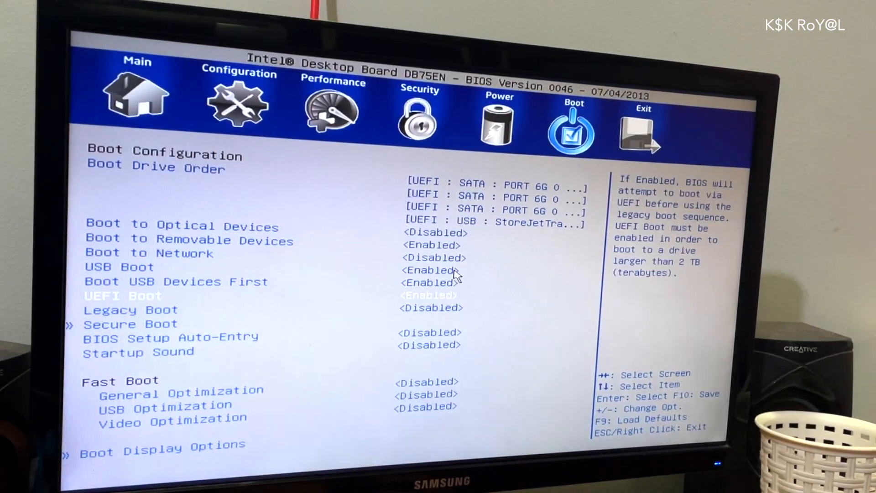
key(Down)
key(Down)
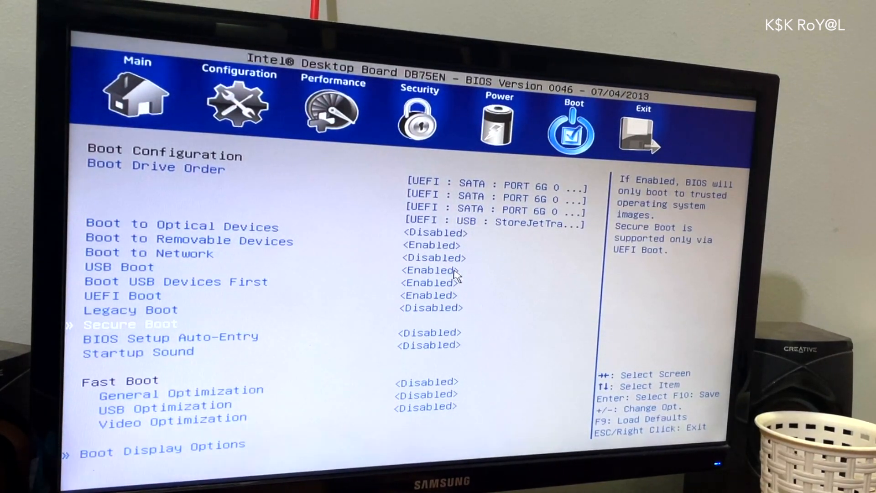
Keep Secure Boot Disabled, then exit saving changes and confirm with Y
key(Return)
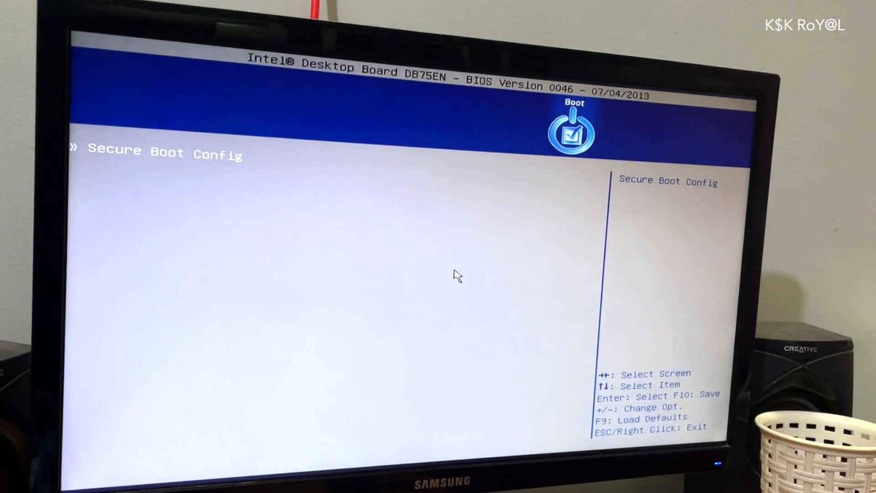
key(Return)
key(Return)
key(Down)
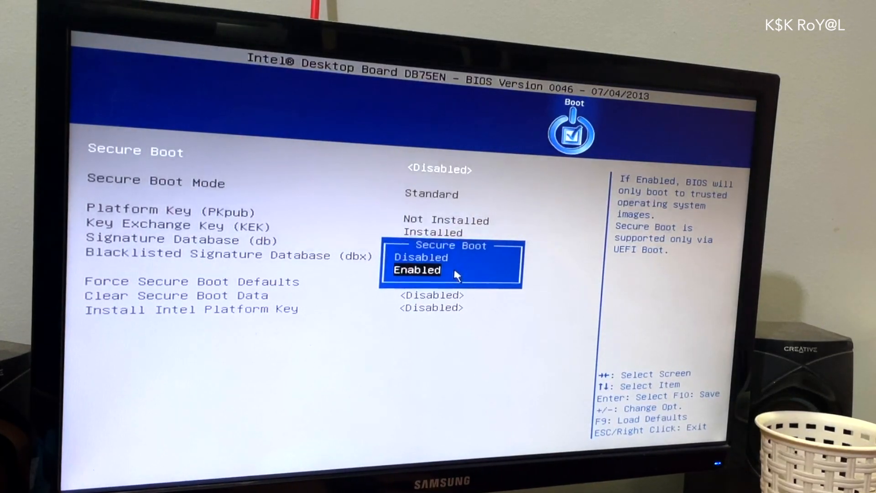
key(Up)
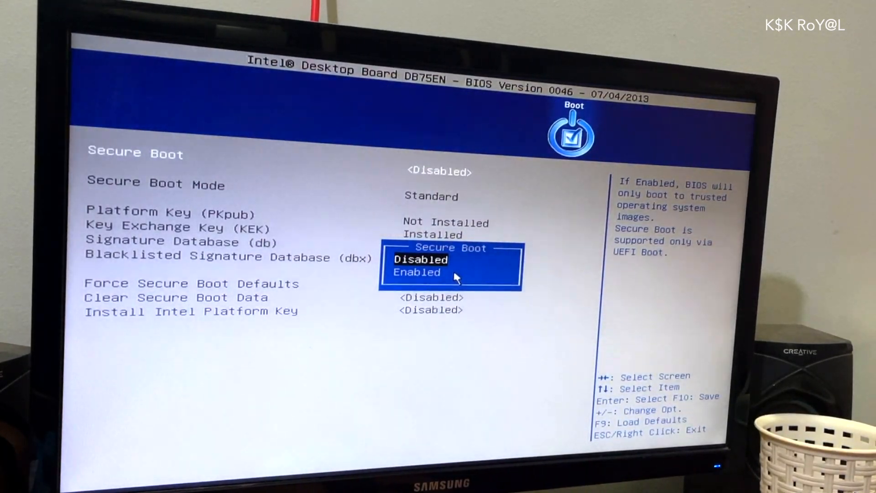
key(Return)
key(Escape)
key(Escape)
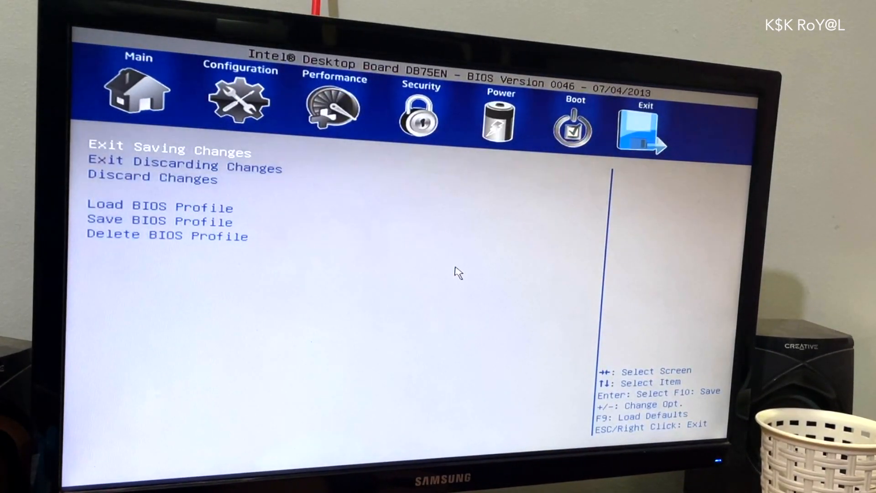
key(Return)
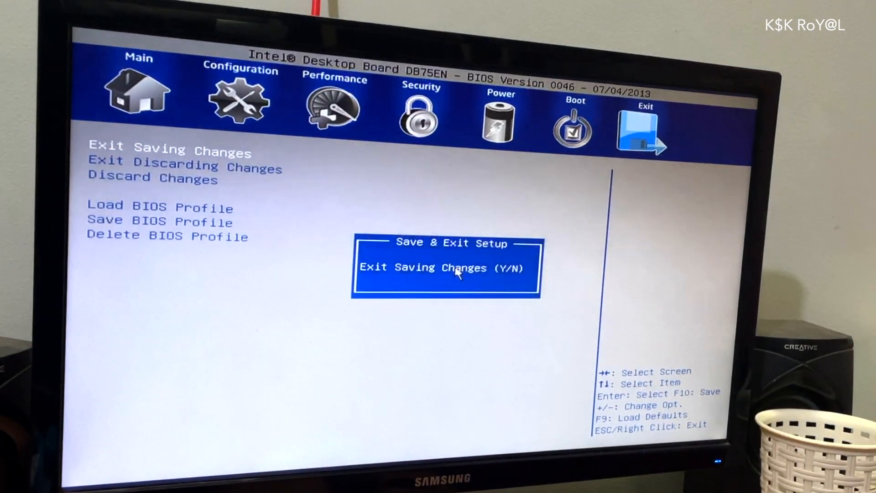
key(y)
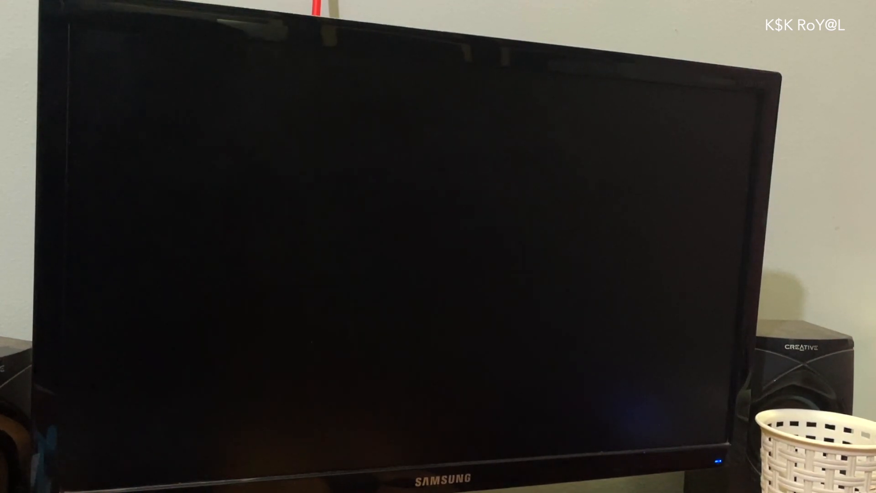
Boot from the USB StoreJetTranscend entry using Boot with open source drivers
key(F10)
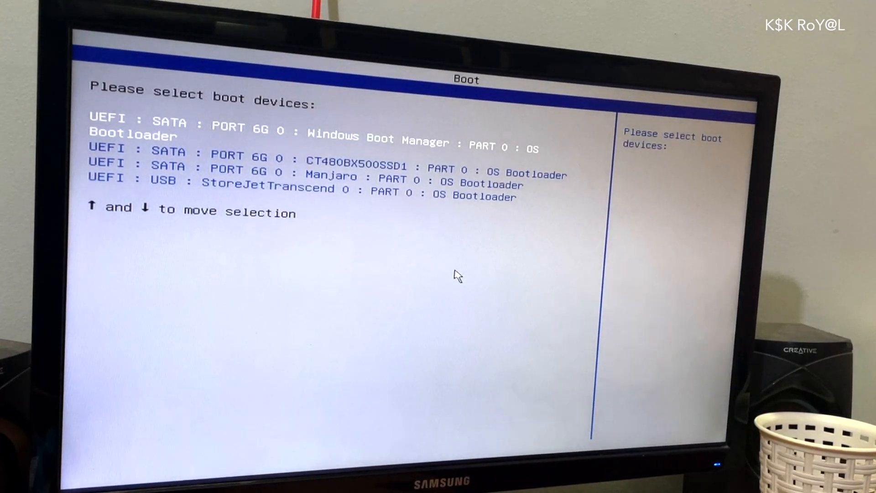
key(Up)
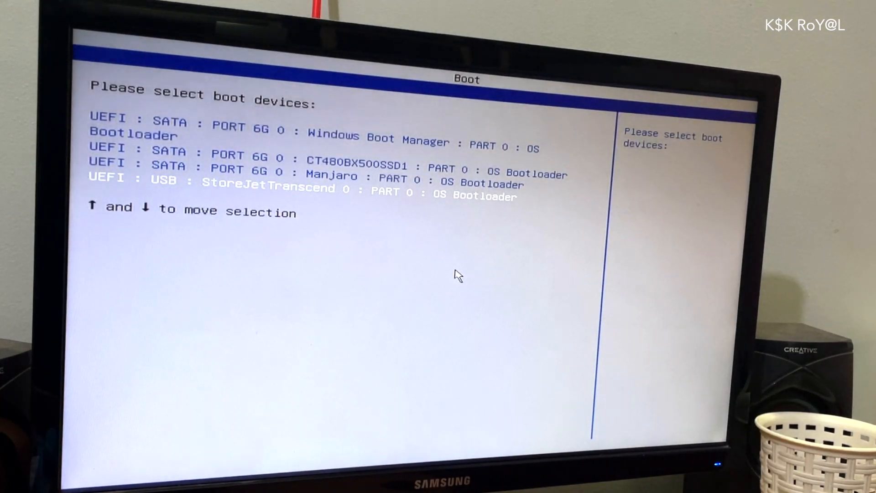
key(Return)
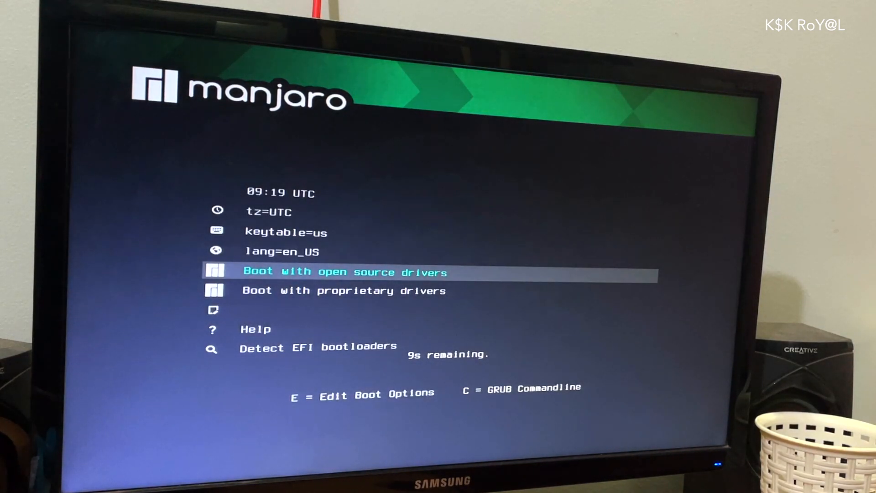
key(Up)
key(Down)
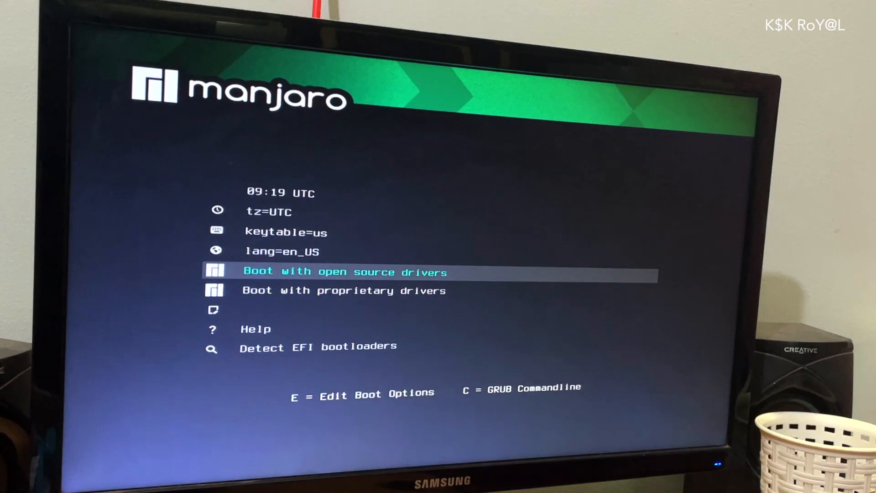
key(Return)
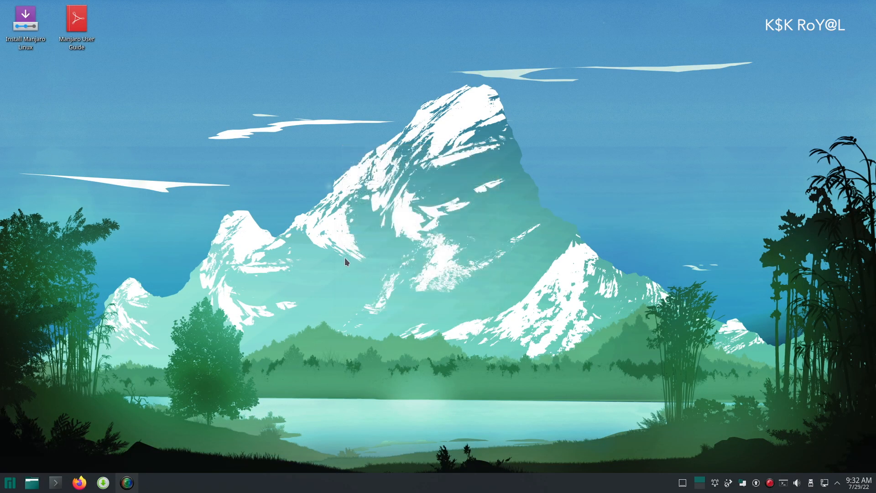
Rearrange the desktop icons and launch Install Manjaro Linux
drag(26, 20, 77, 146)
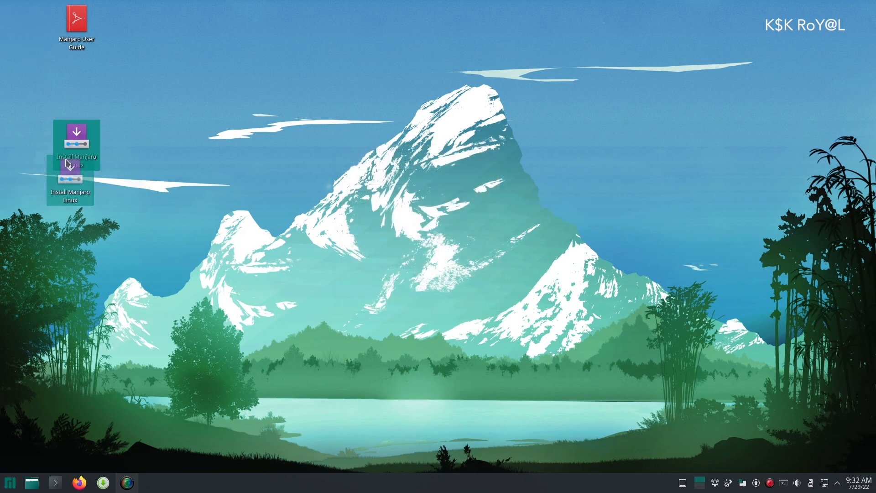
drag(82, 20, 90, 75)
click(195, 118)
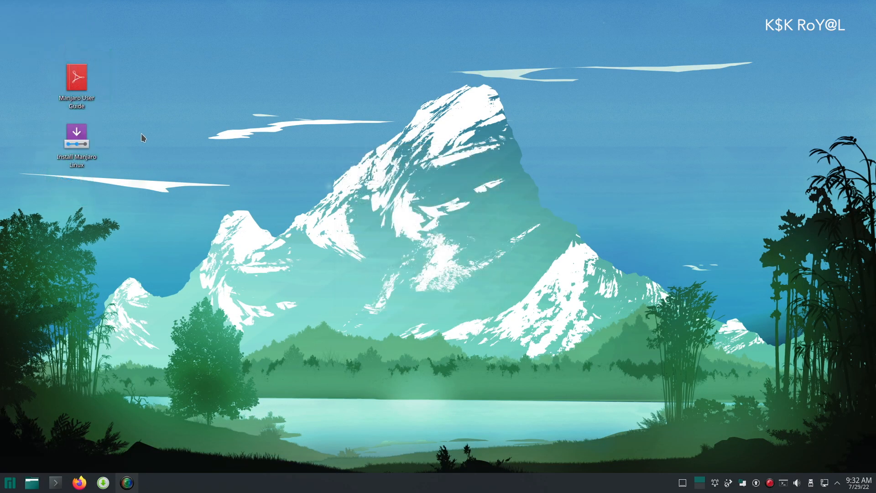
click(73, 149)
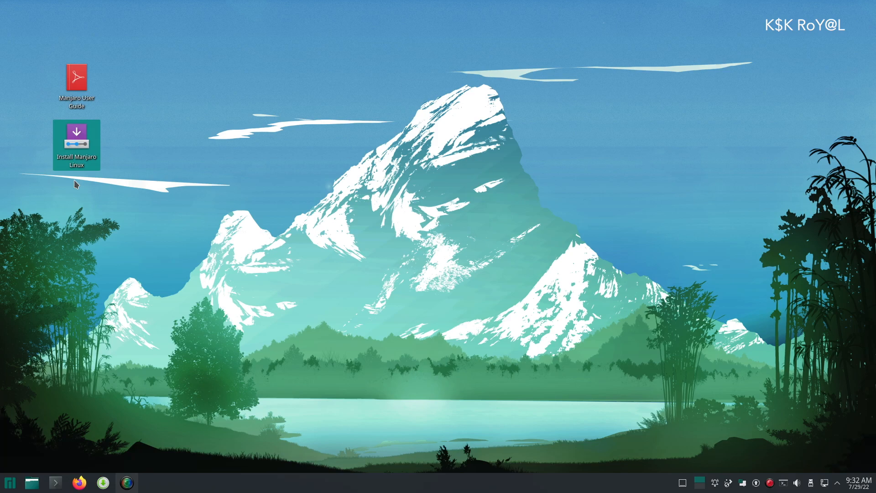
double_click(86, 144)
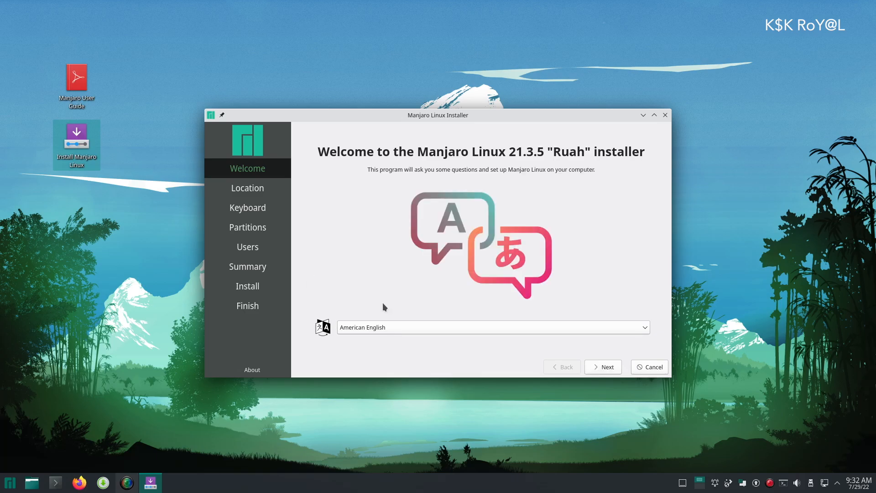
Accept the Asia/Kolkata location and English (US) keyboard layout
click(602, 367)
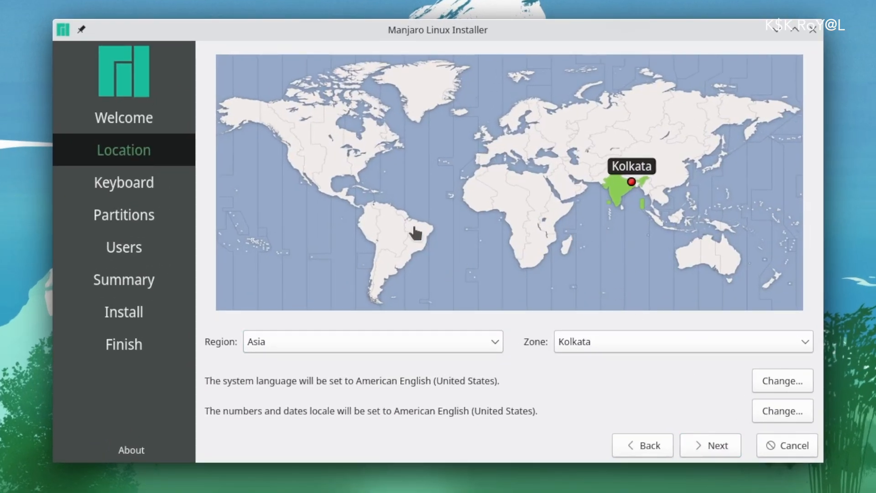
click(718, 448)
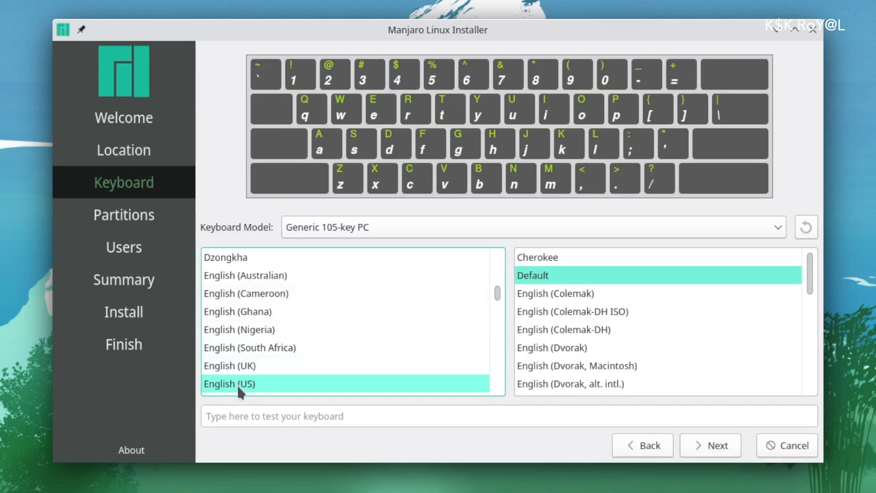
scroll(292, 372, down, 1)
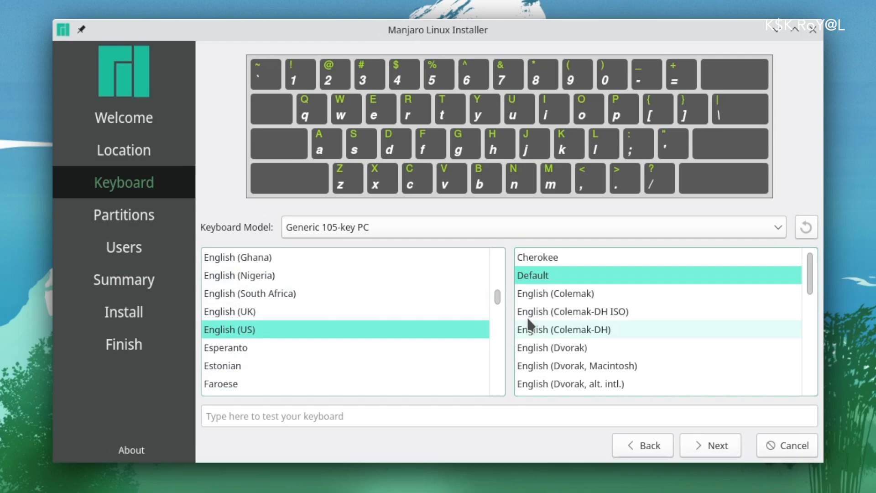
click(718, 445)
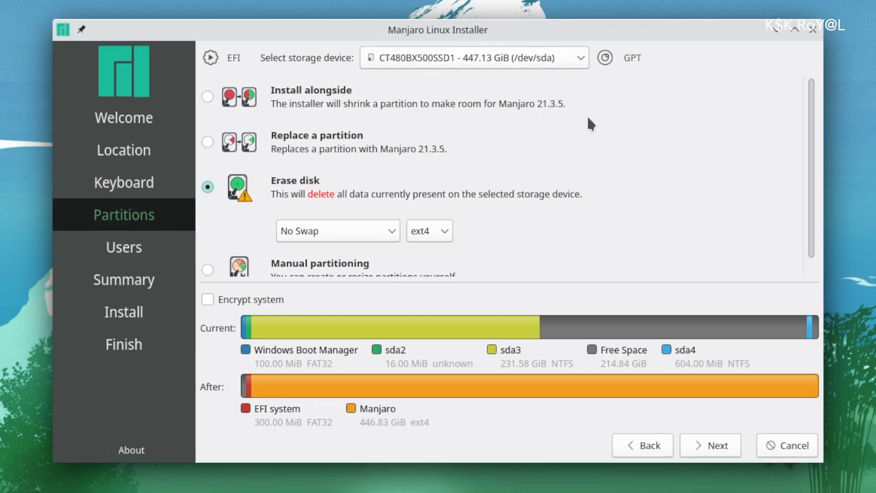
Try the BlitzWolf BW-D1 disk with a swap file, then switch back to CT480
click(423, 60)
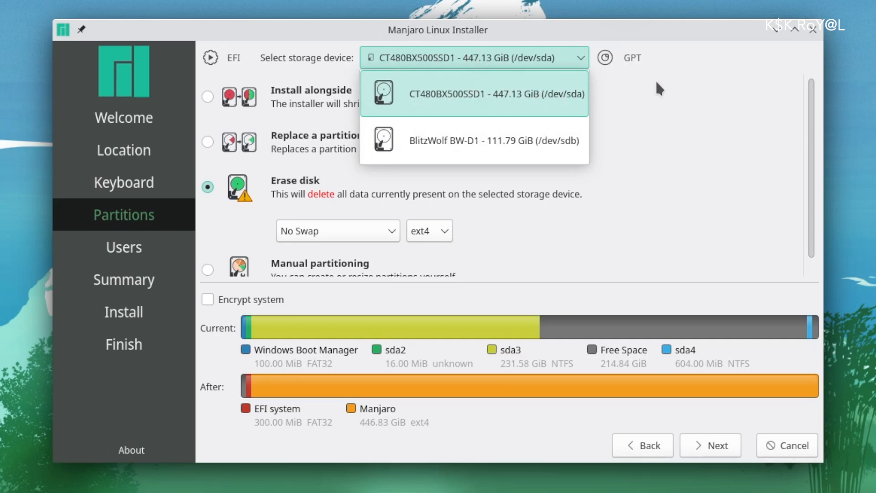
click(485, 133)
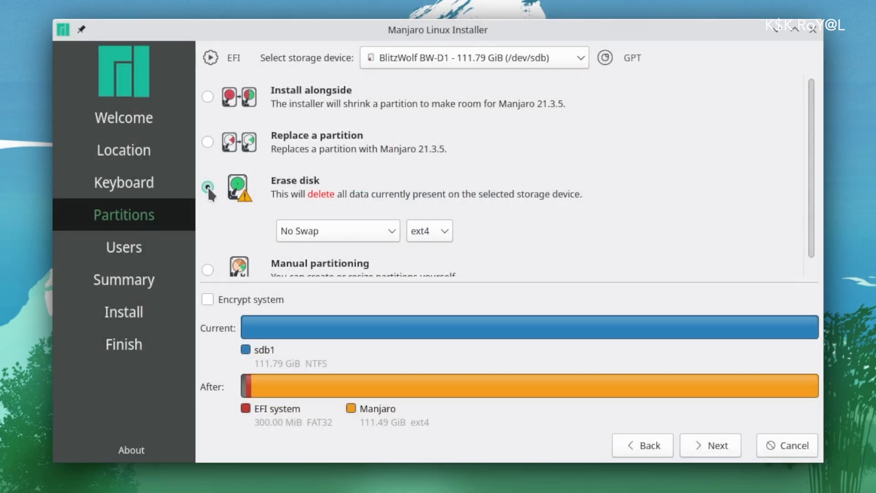
click(387, 230)
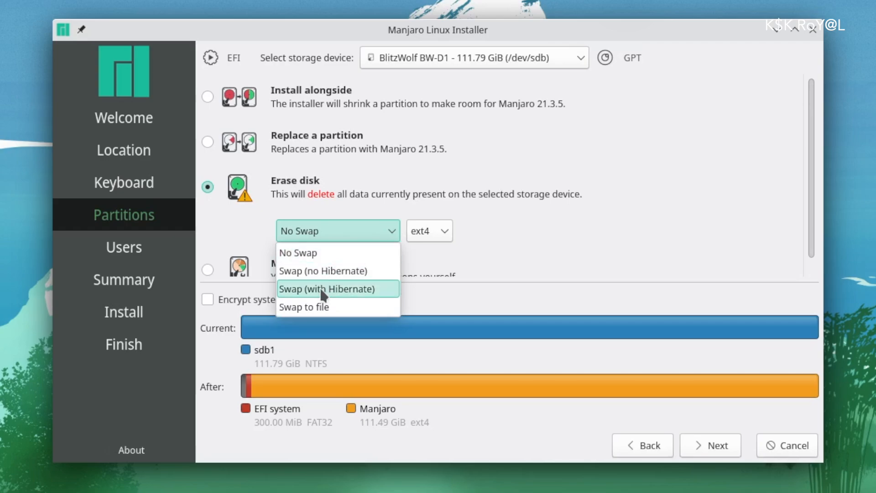
click(319, 302)
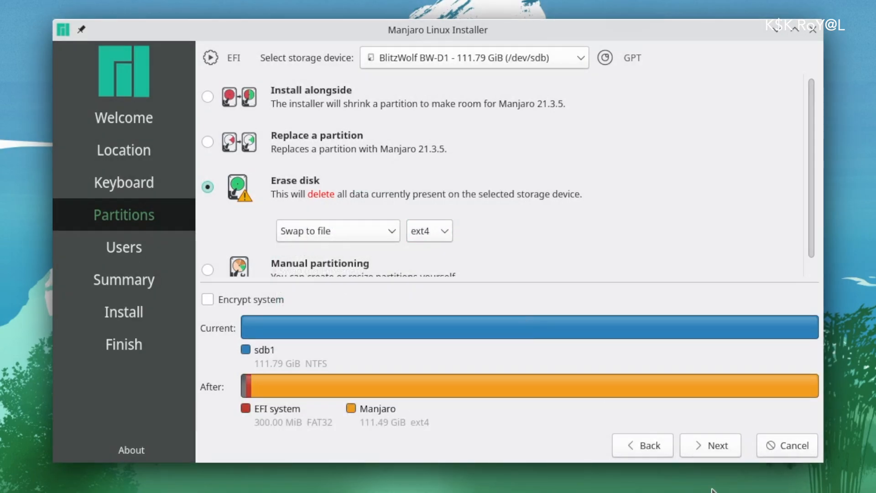
click(536, 61)
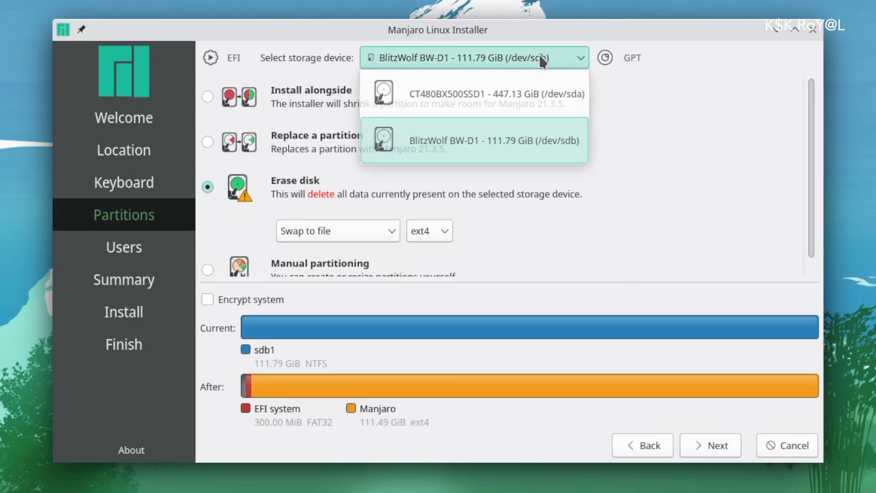
click(505, 86)
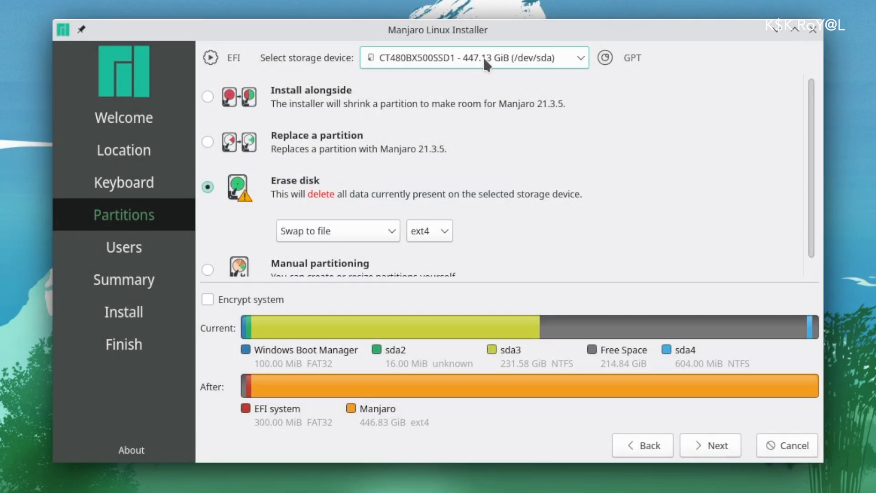
Choose Replace a partition and pick the 214.84 GiB free space for Manjaro
click(208, 143)
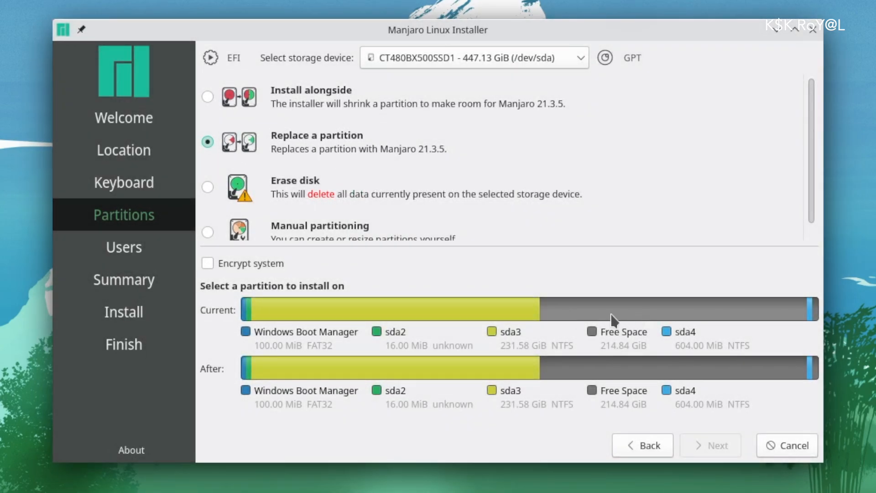
scroll(644, 196, down, 1)
scroll(646, 195, up, 1)
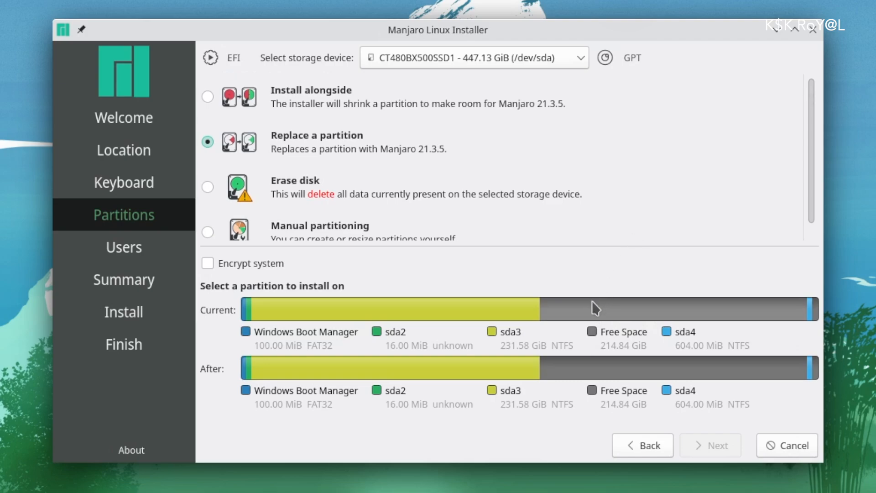
click(641, 314)
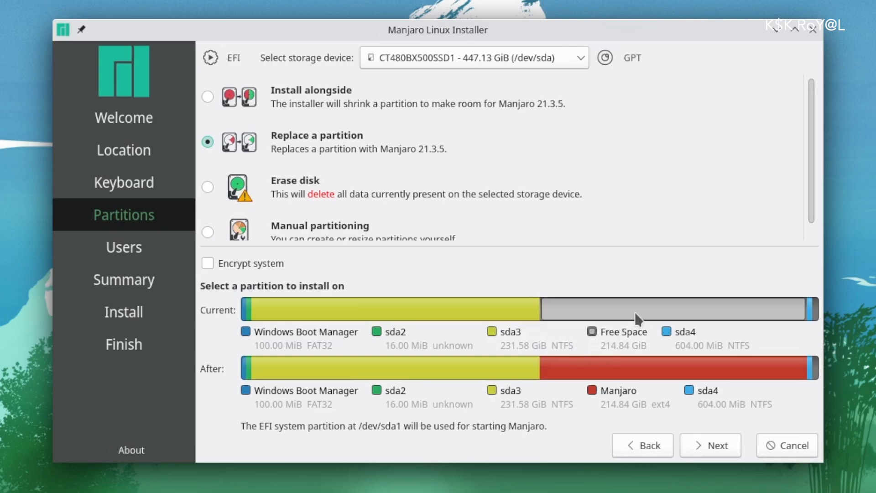
Enter the user's name, login, computer name mankde and account password, reusing that password for administrator
click(721, 449)
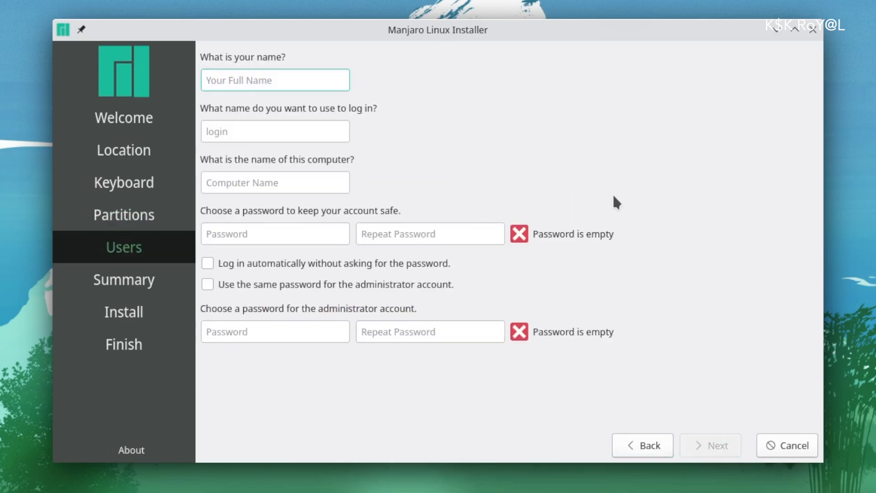
text(kskroyal)
key(Tab)
key(Tab)
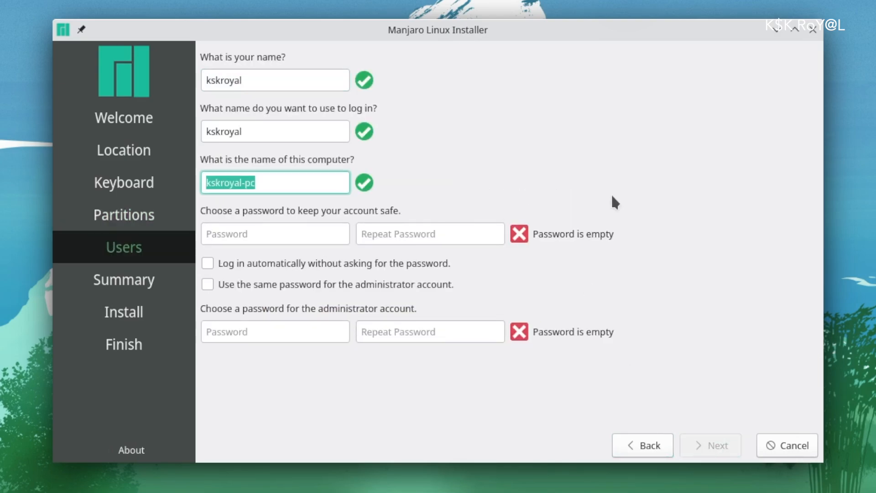
text(mankde)
key(Tab)
text(1234)
key(Tab)
text(1234)
key(Tab)
key(Tab)
key(Tab)
text(1234)
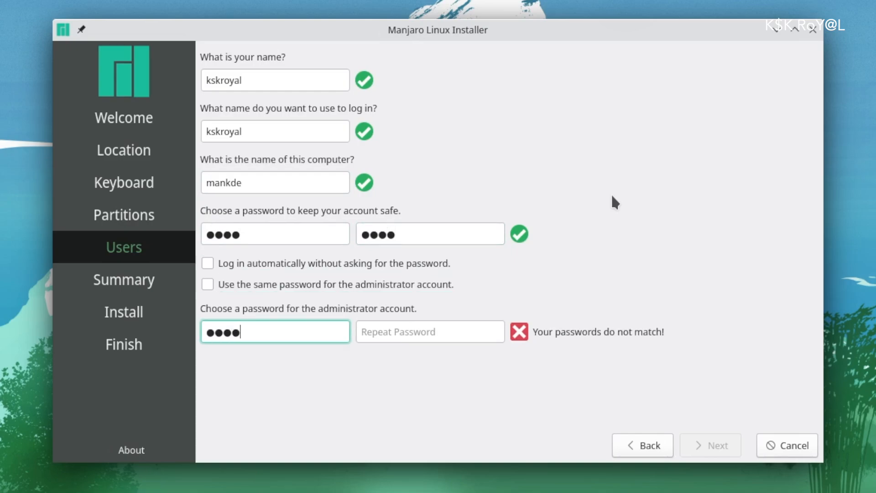
text(	1234)
click(251, 289)
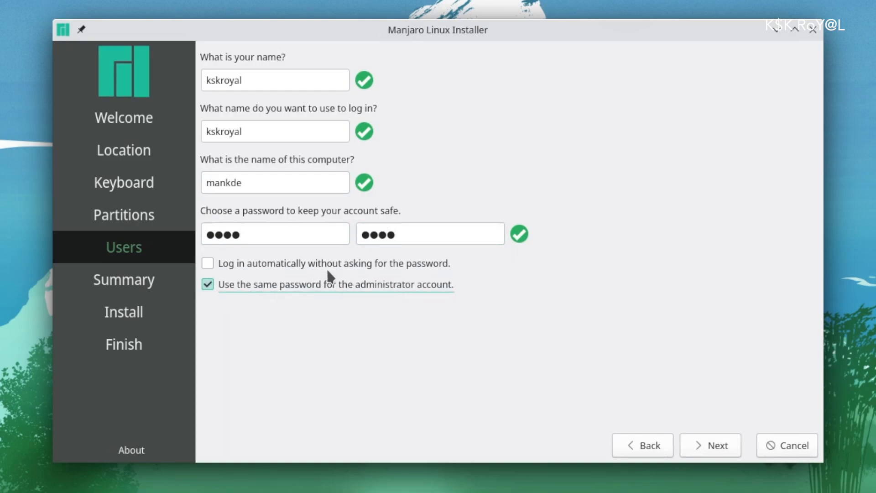
Review the summary and install Manjaro 21.3.5 into the free space on /dev/sda
click(708, 445)
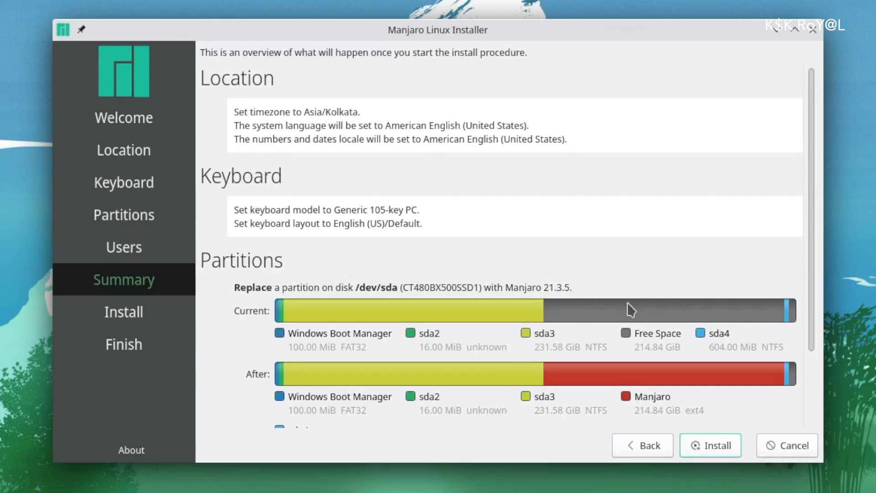
scroll(402, 222, down, 2)
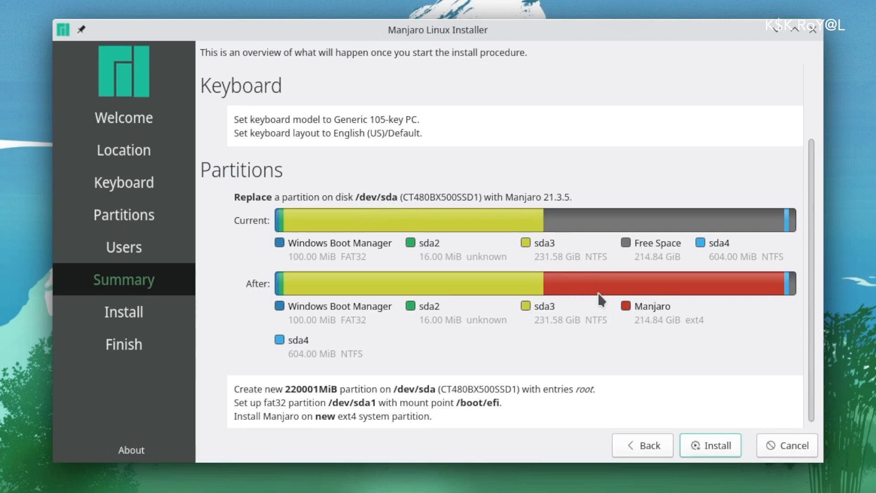
scroll(598, 292, down, 1)
click(712, 446)
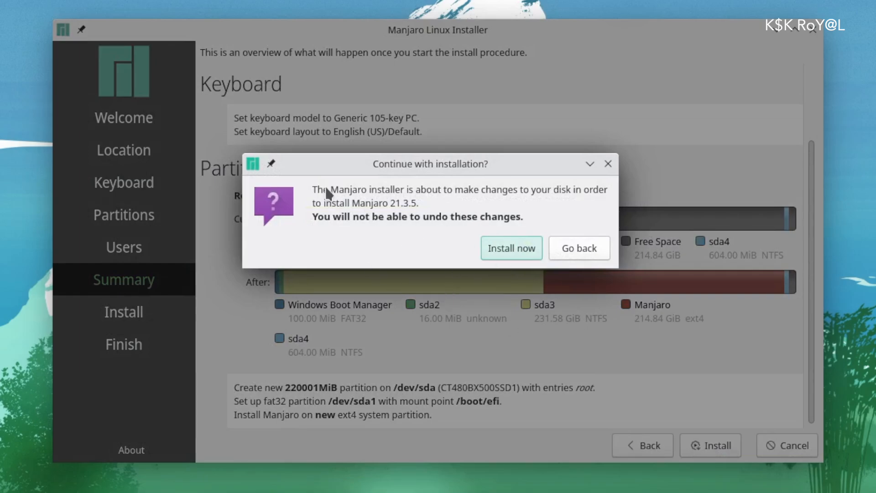
click(514, 255)
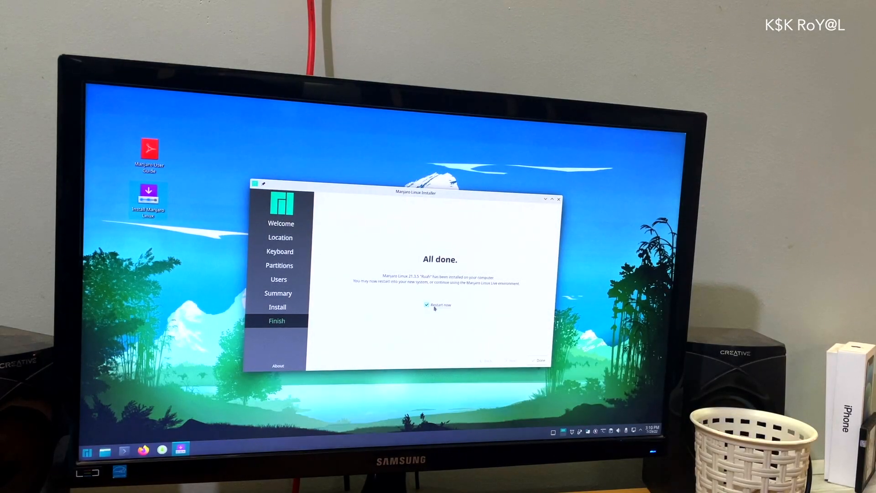
Restart from the finished installer and boot the Manjaro Linux entry in the GRUB menu
click(537, 362)
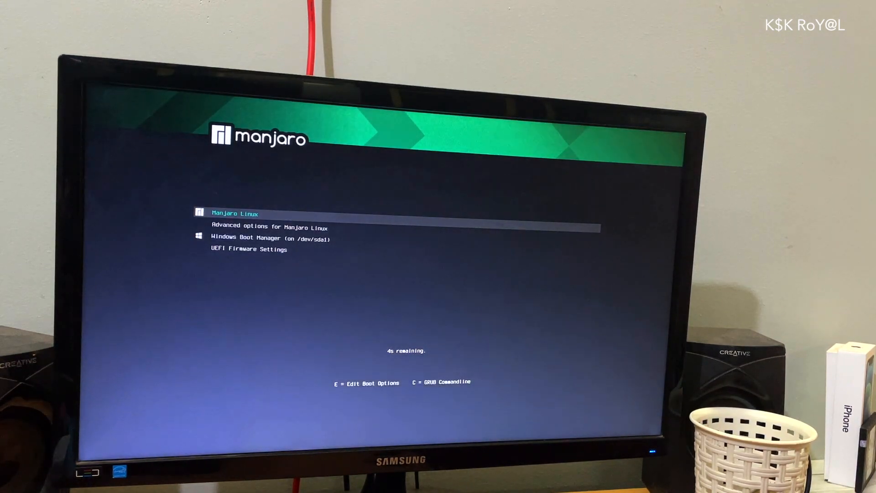
key(Down)
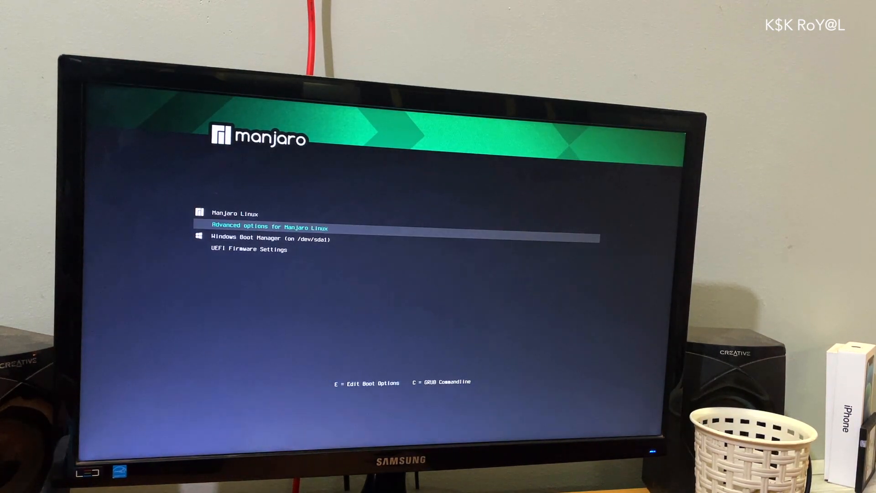
key(Up)
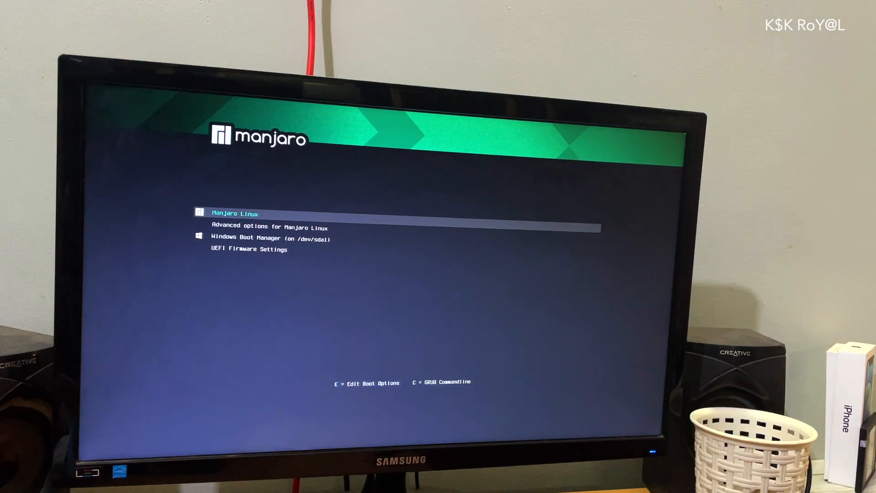
key(Down)
key(Down)
key(Down)
key(Up)
key(Up)
key(Up)
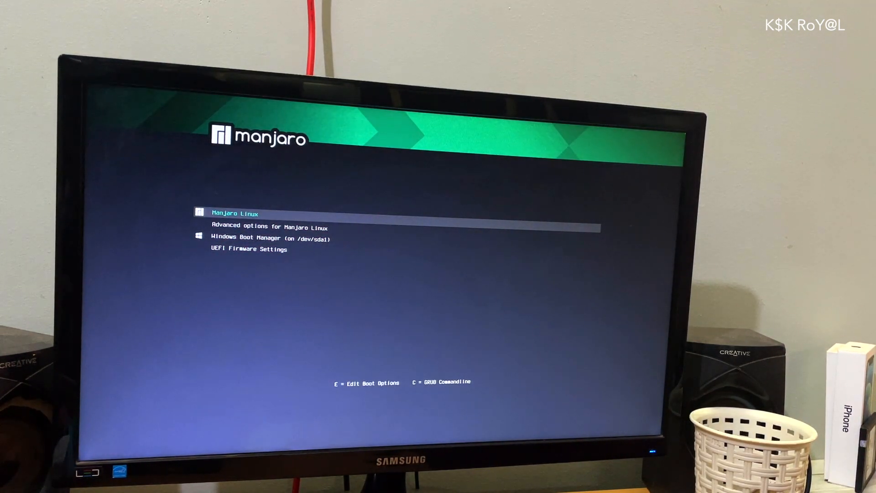
key(Return)
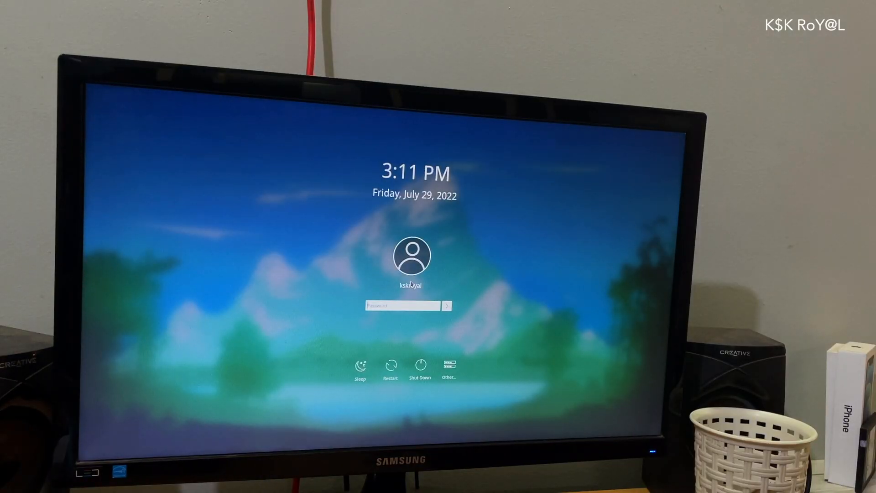
Log in, close Manjaro Hello, and view About this System in System Settings before closing it
key(Return)
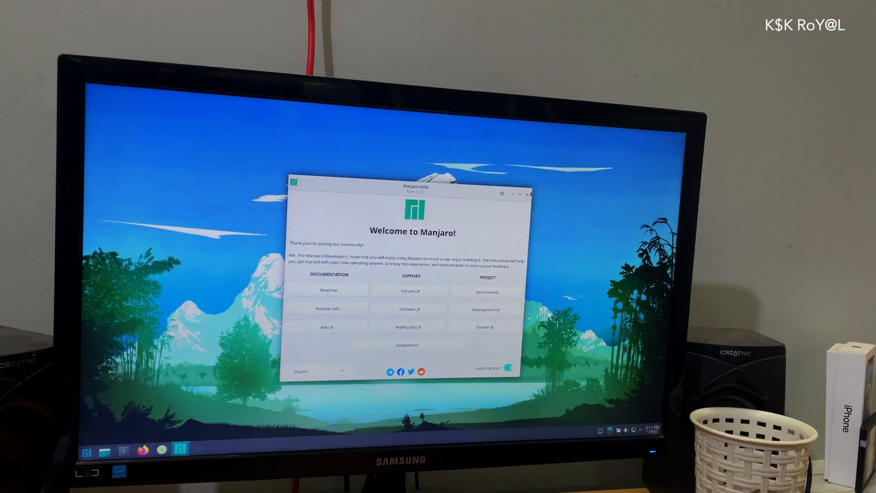
click(527, 194)
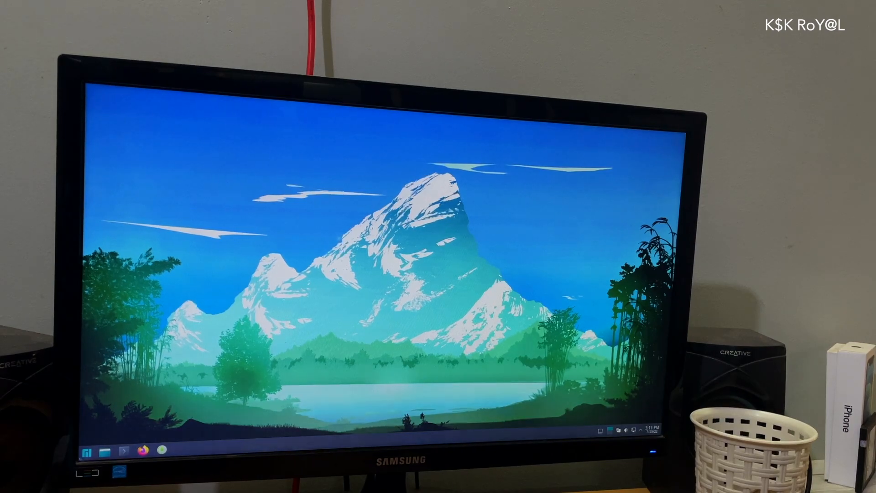
click(86, 452)
click(248, 305)
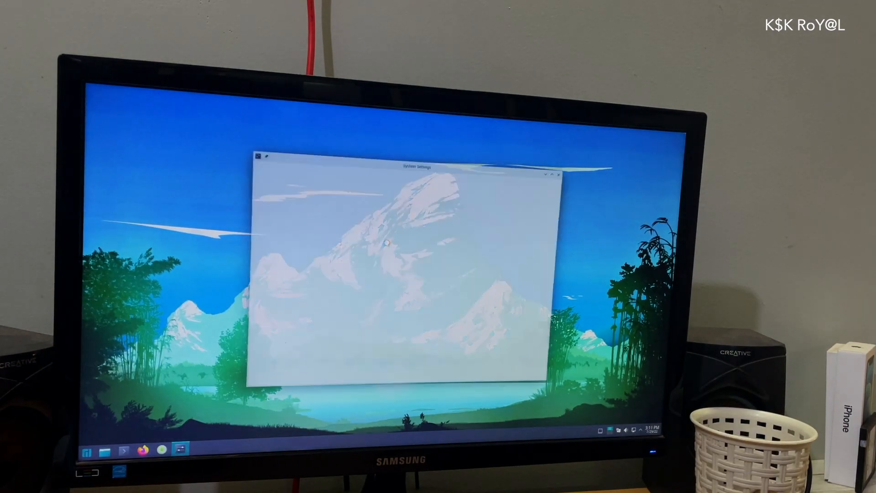
scroll(299, 336, down, 5)
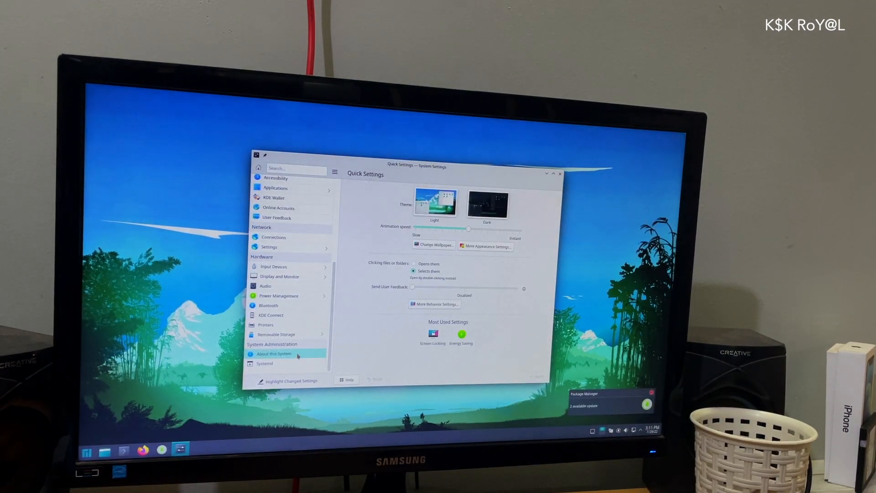
click(298, 356)
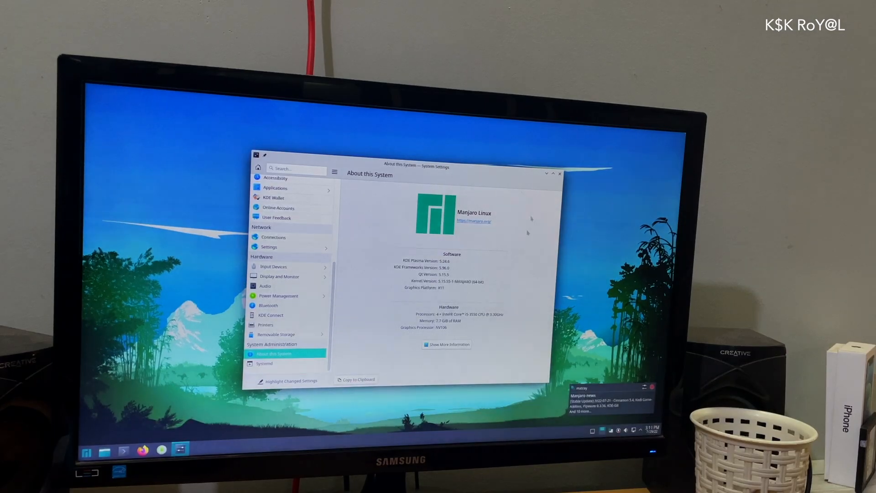
click(560, 174)
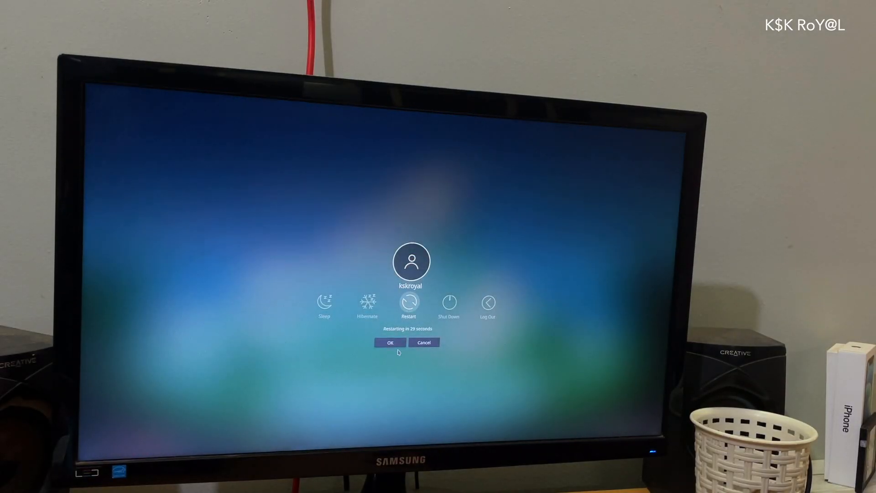
Confirm the restart and boot Windows Boot Manager from the GRUB menu
click(400, 342)
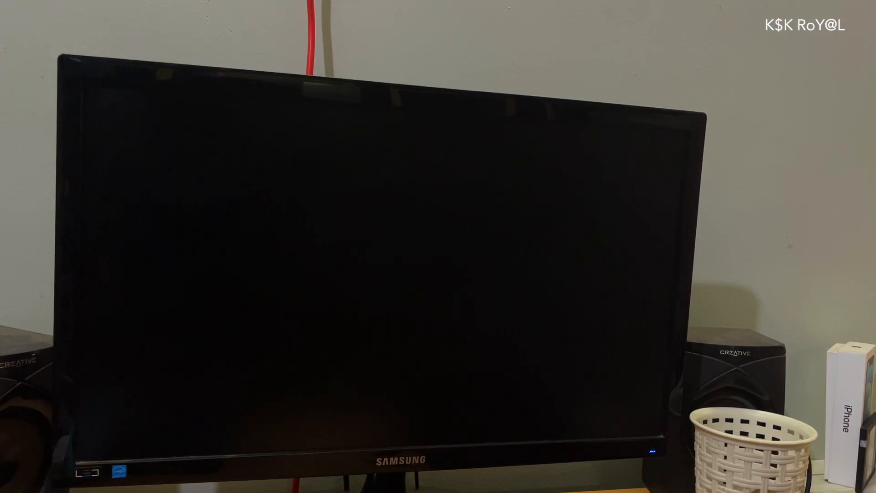
key(Down)
key(Down)
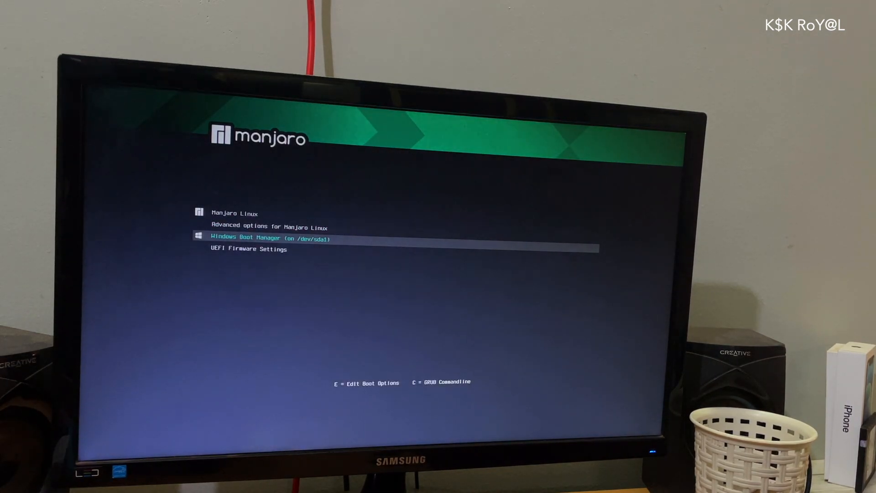
key(Return)
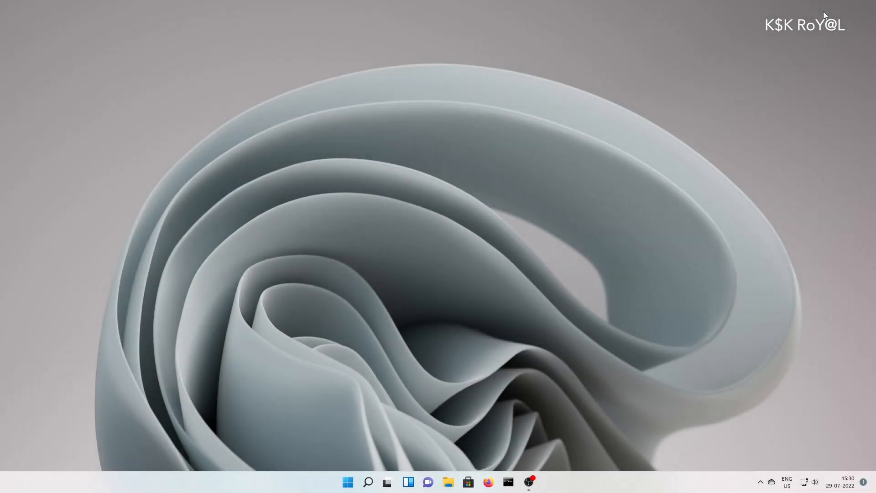
Launch diskmgmt.msc from Windows search
key(super+s)
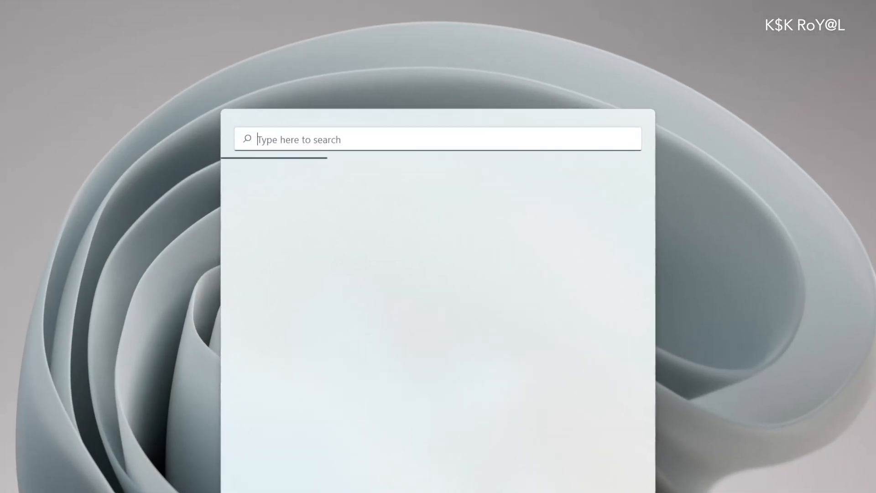
text(dim)
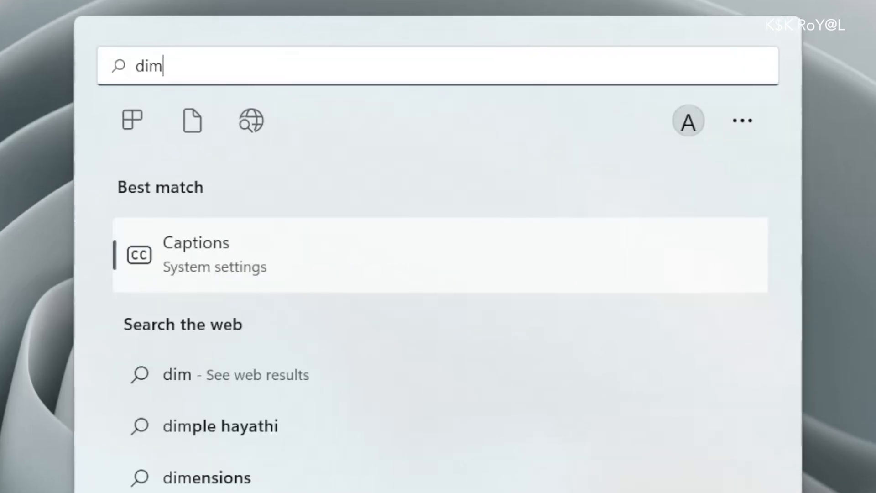
key(BackSpace)
text(skmgmt.msc)
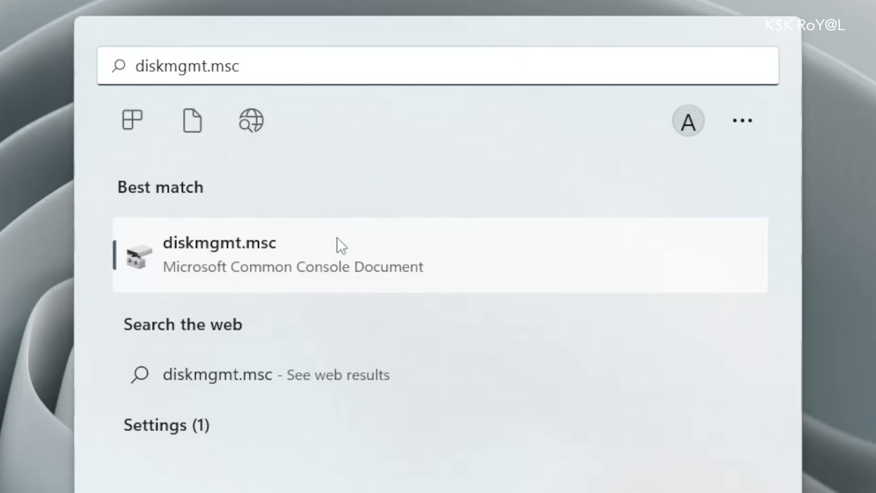
click(332, 242)
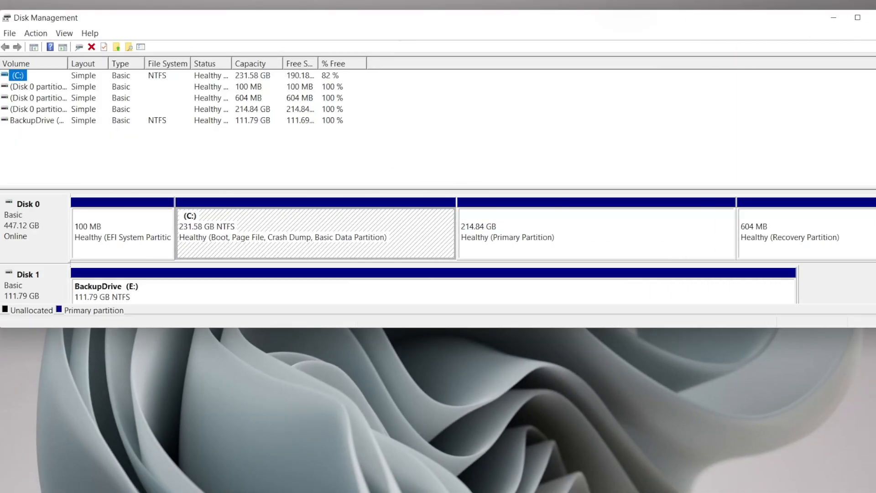
Delete the 214.84 GB Manjaro partition on Disk 0 and confirm the warning
drag(540, 330, 547, 454)
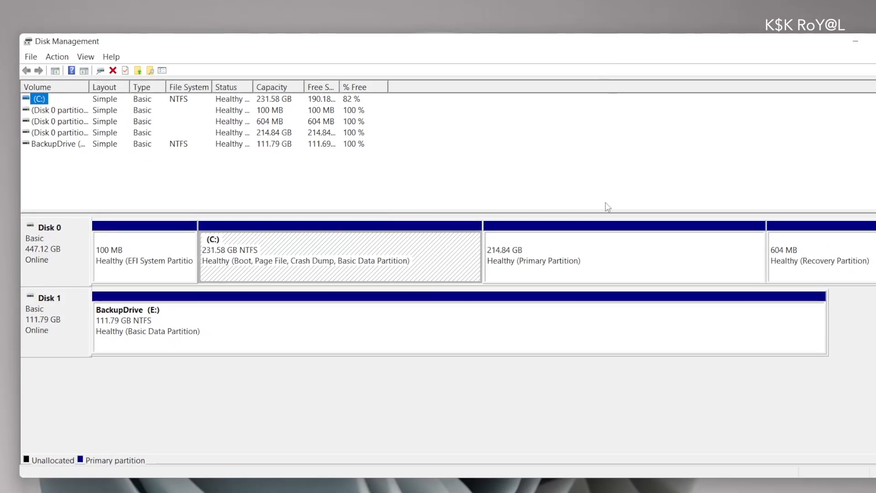
click(595, 226)
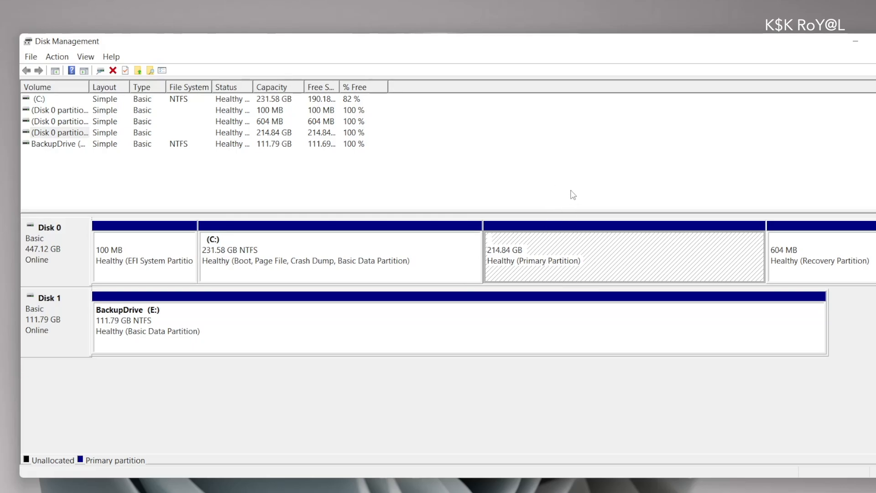
right_click(541, 257)
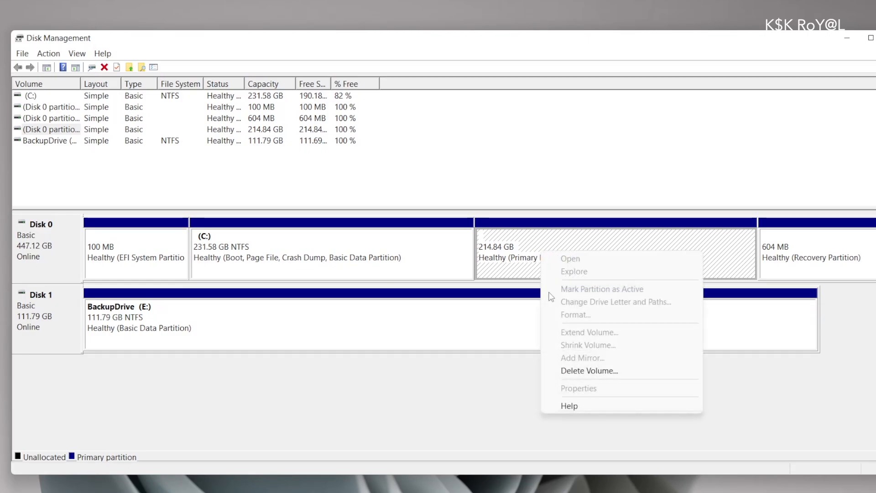
click(586, 375)
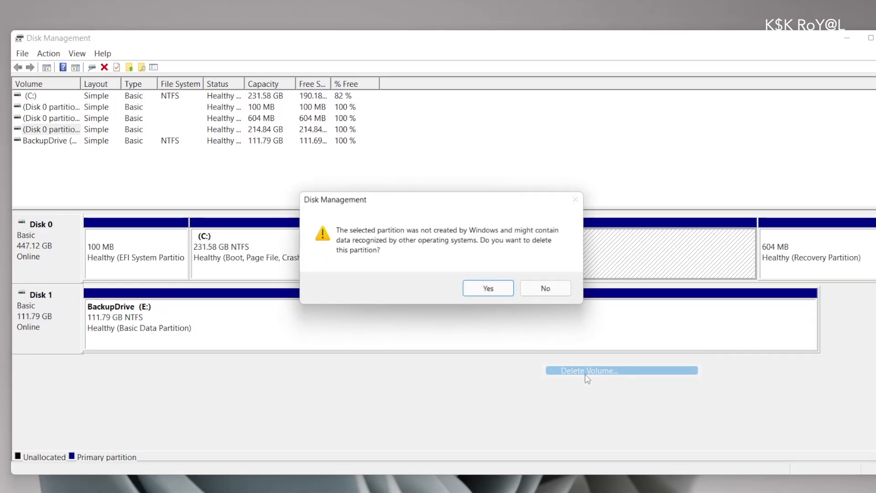
click(505, 293)
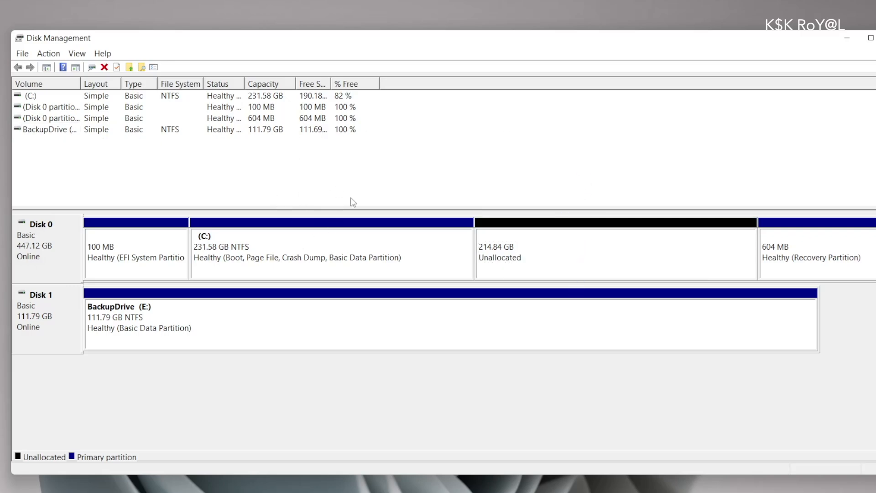
Extend C: over the freed 214.84 GB to 446.42 GB, then select the 100 MB EFI partition
right_click(385, 245)
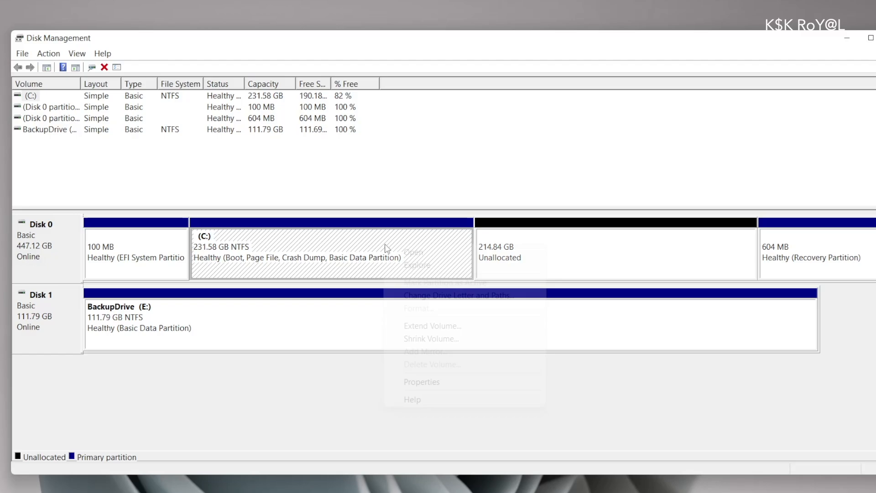
click(425, 325)
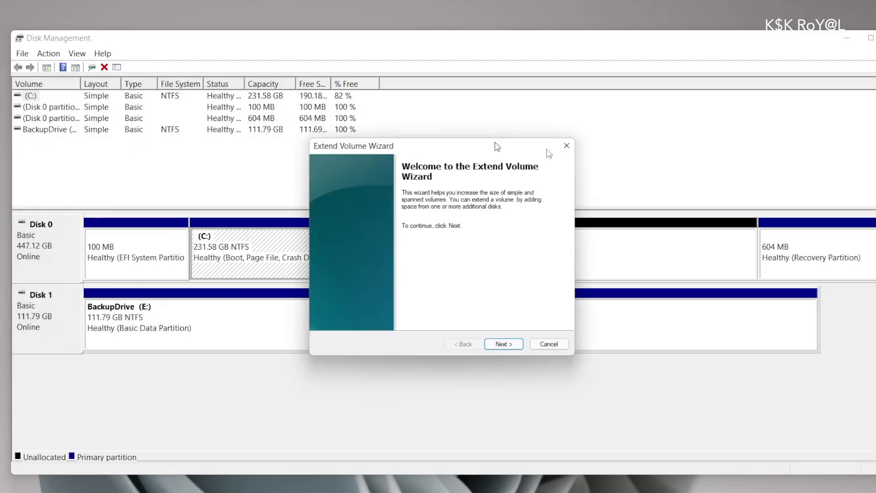
click(570, 348)
click(571, 348)
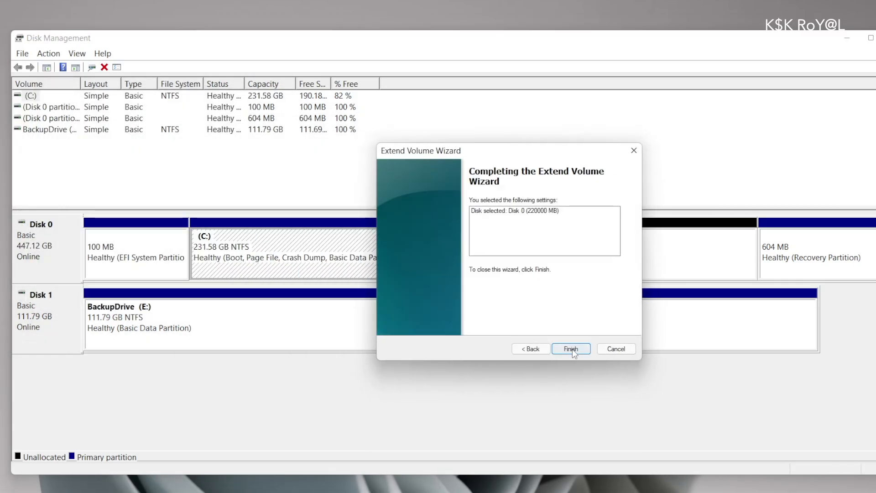
click(572, 348)
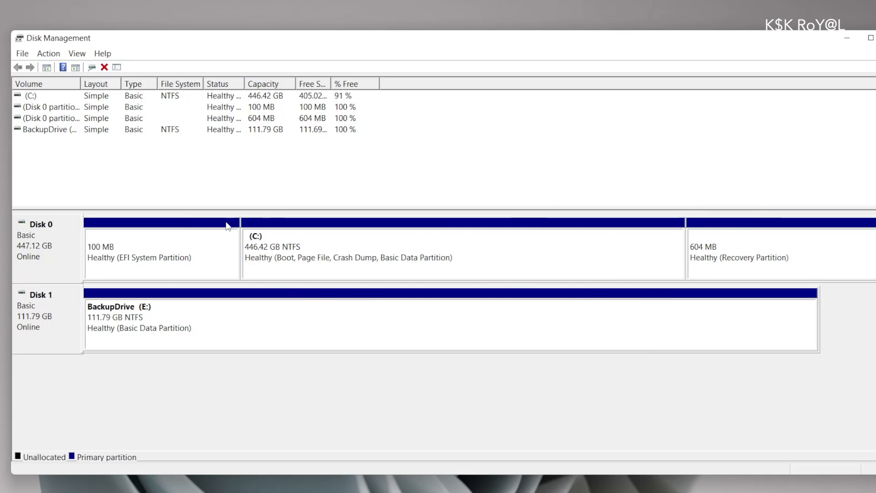
click(206, 249)
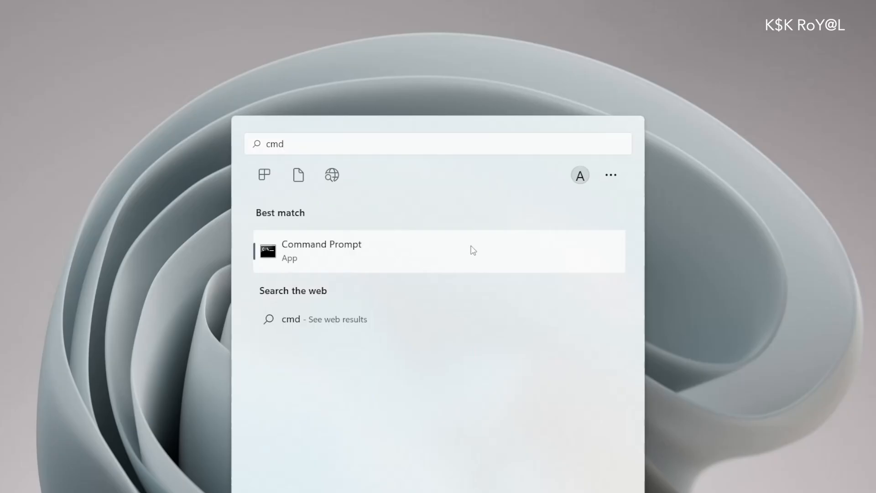
Start DiskPart in a Command Prompt run as administrator
right_click(470, 248)
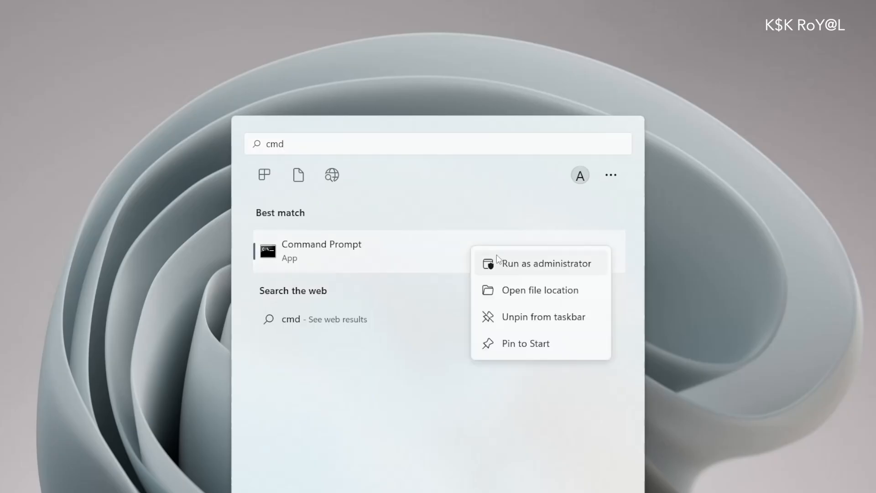
click(504, 264)
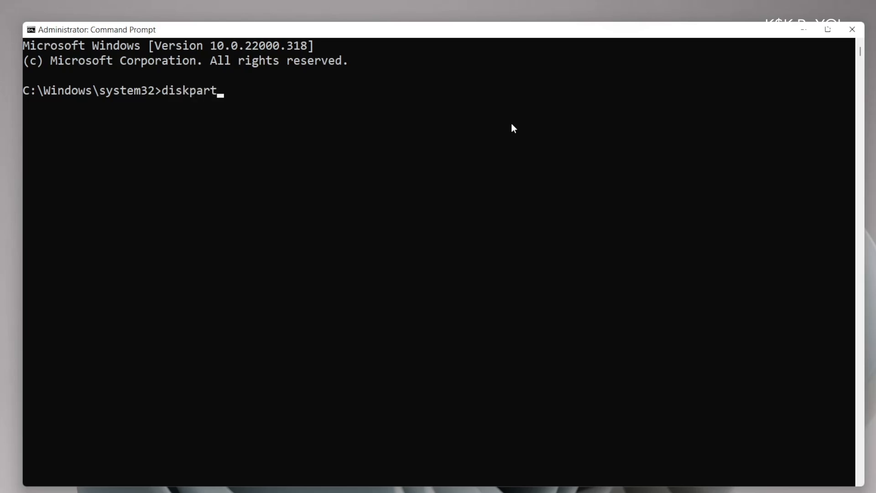
key(Return)
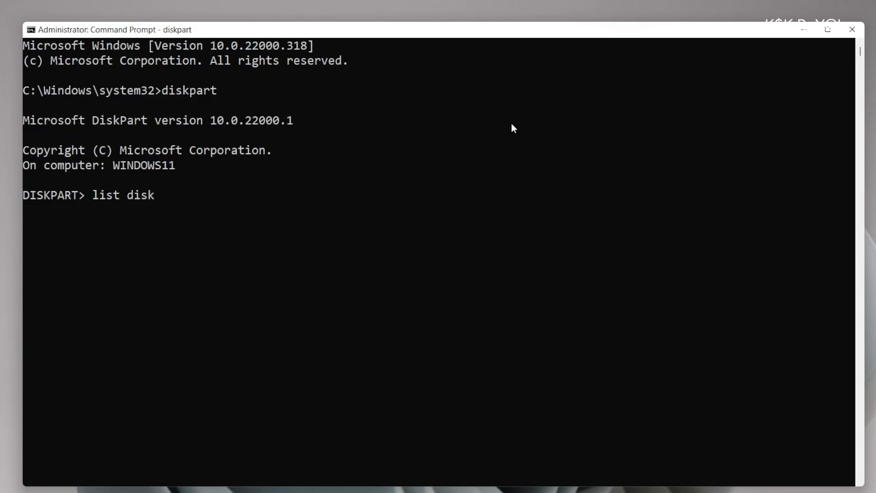
List the disks and select disk 0, the 447 GB drive
key(Return)
text(se)
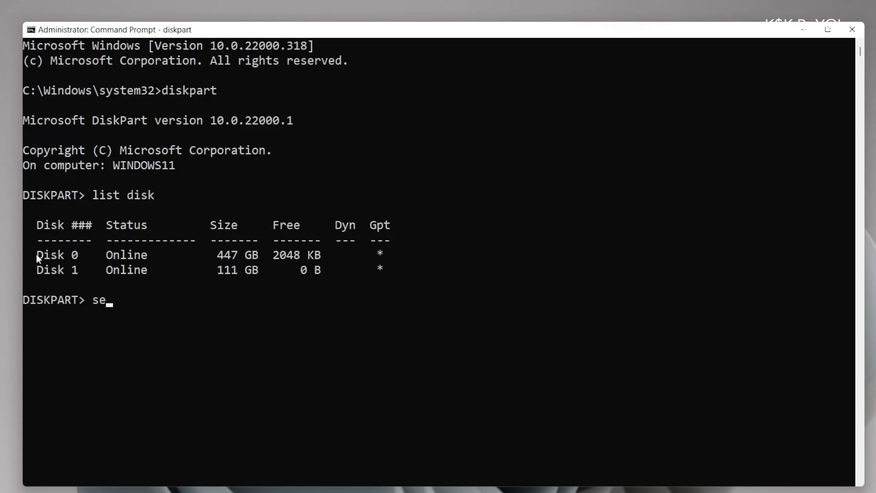
drag(37, 254, 404, 255)
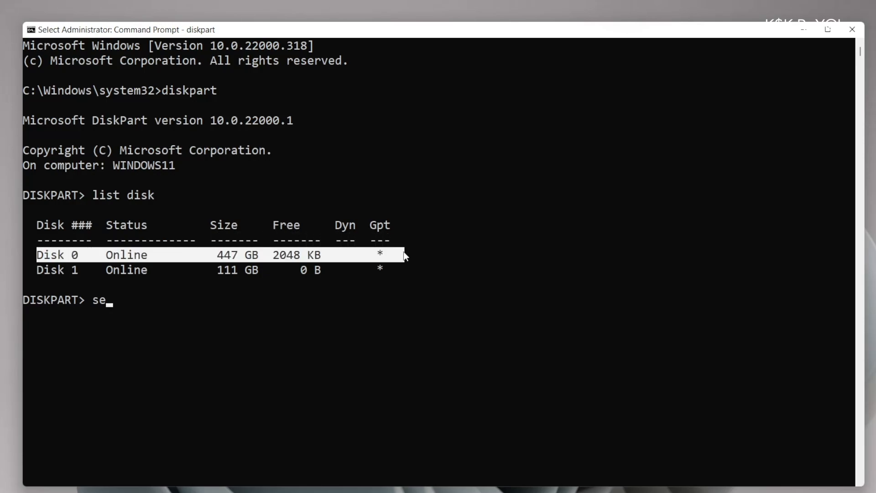
text(lect disk 0)
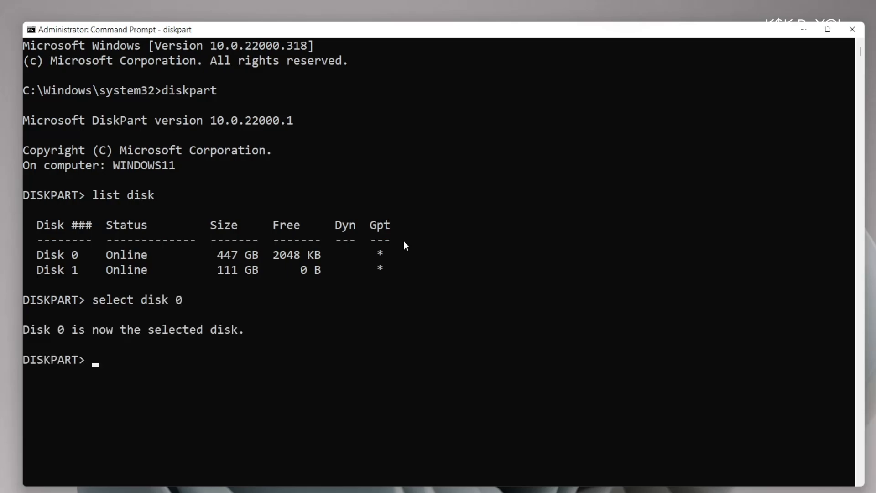
List disk 0's partitions and select partition 1, the 100 MB System partition
text(rtition)
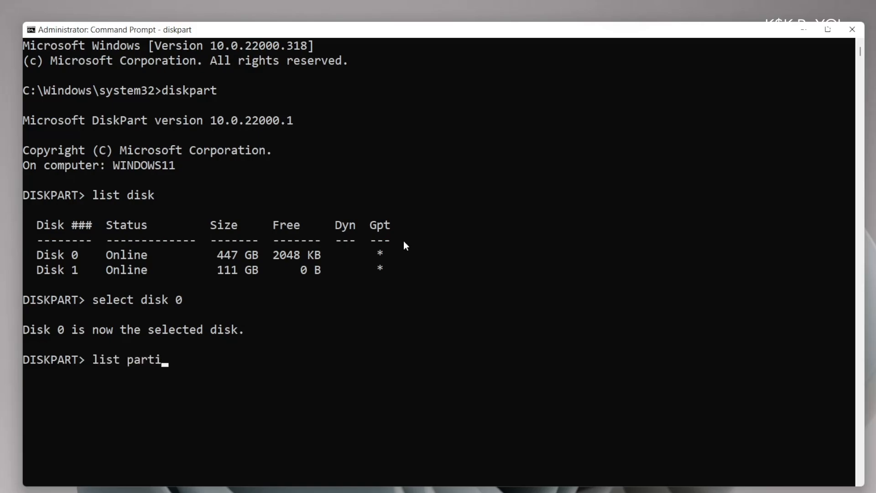
key(Return)
scroll(400, 265, down, 3)
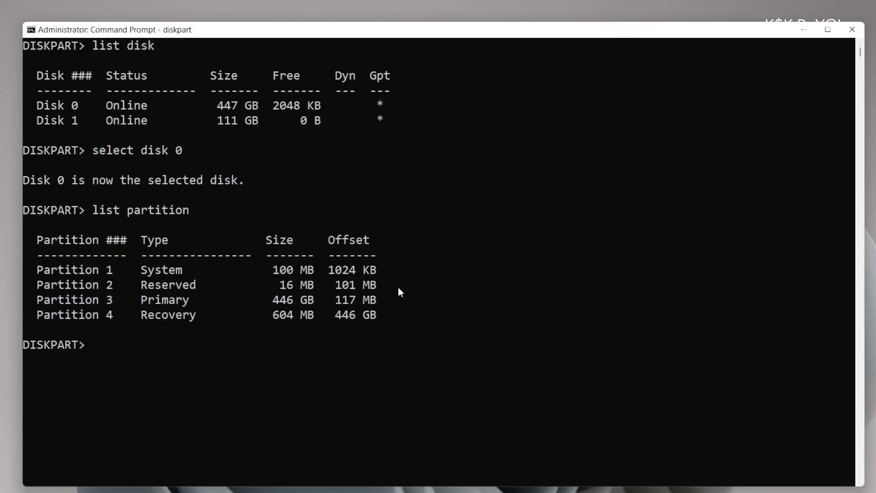
drag(37, 267, 384, 271)
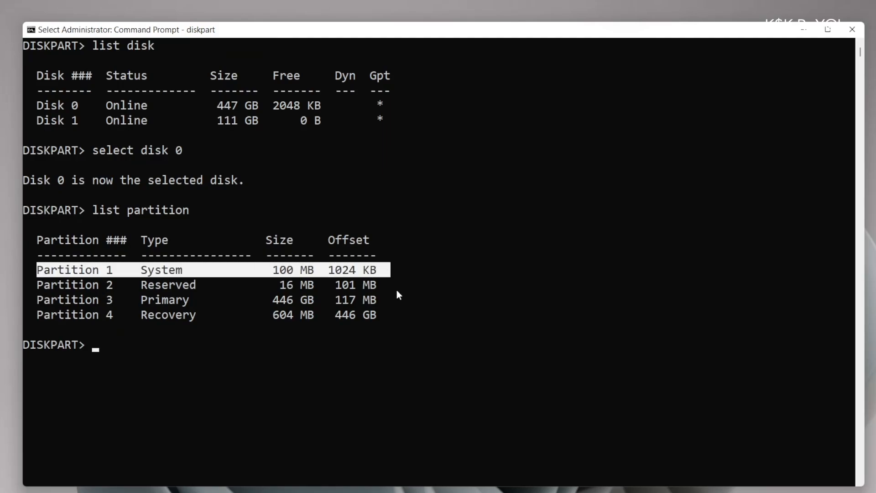
text(select)
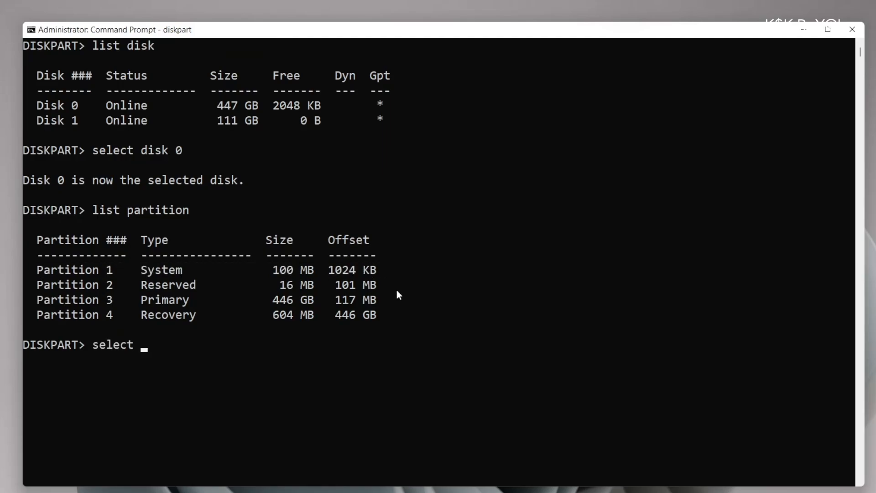
text( partition 1)
key(Return)
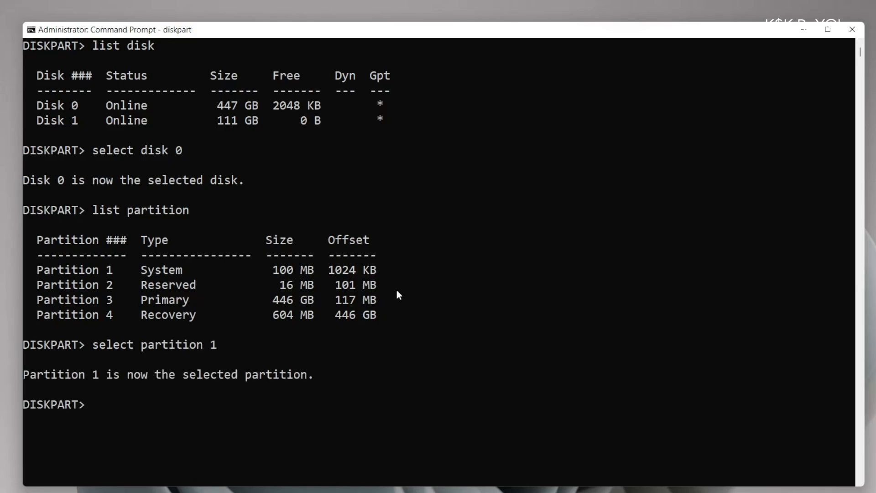
Assign drive letter X to the System partition and exit DiskPart
text(ssign lette)
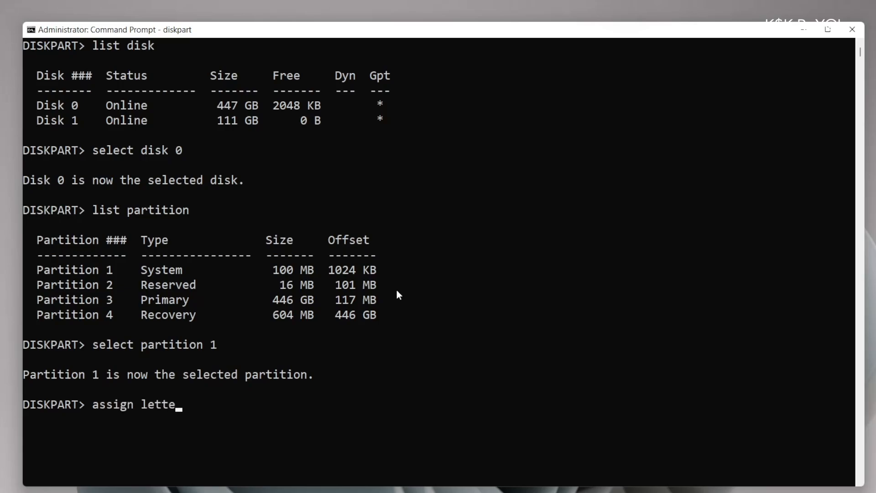
text(r=x)
key(Return)
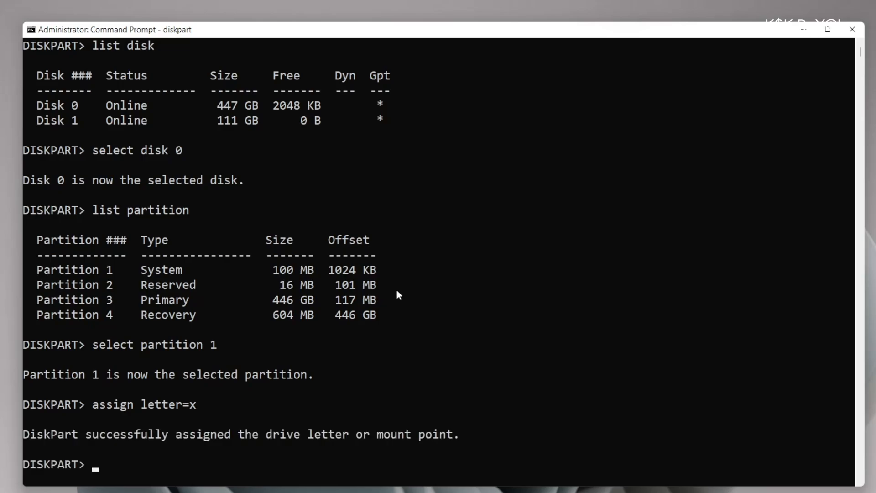
text(exit)
key(Return)
scroll(368, 291, down, 6)
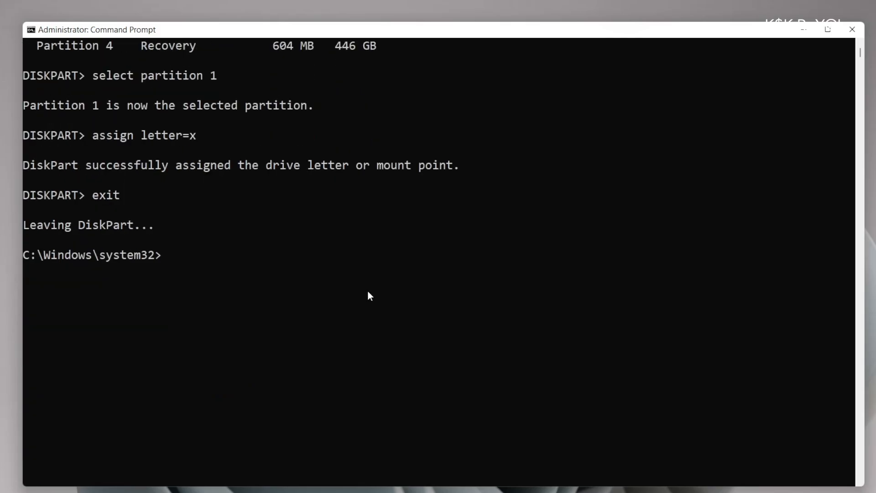
Switch to drive X: and list the contents of its EFI folder to locate Manjaro
text(x:)
key(Return)
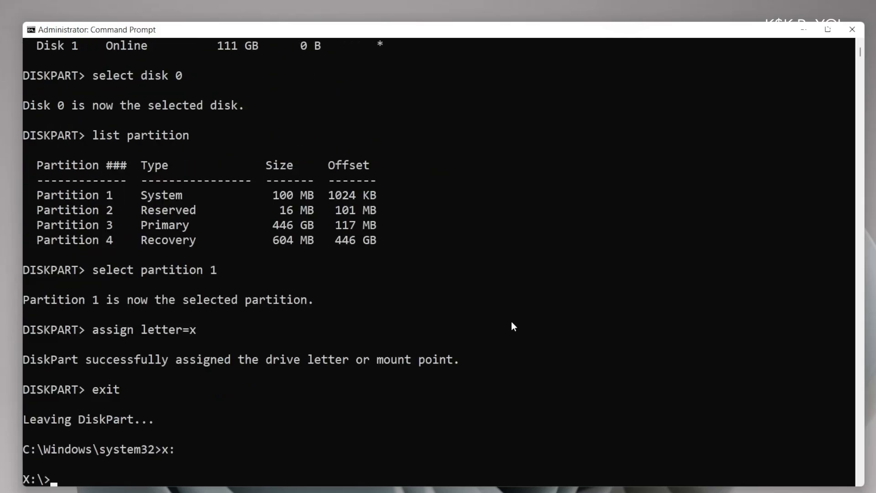
scroll(467, 312, down, 5)
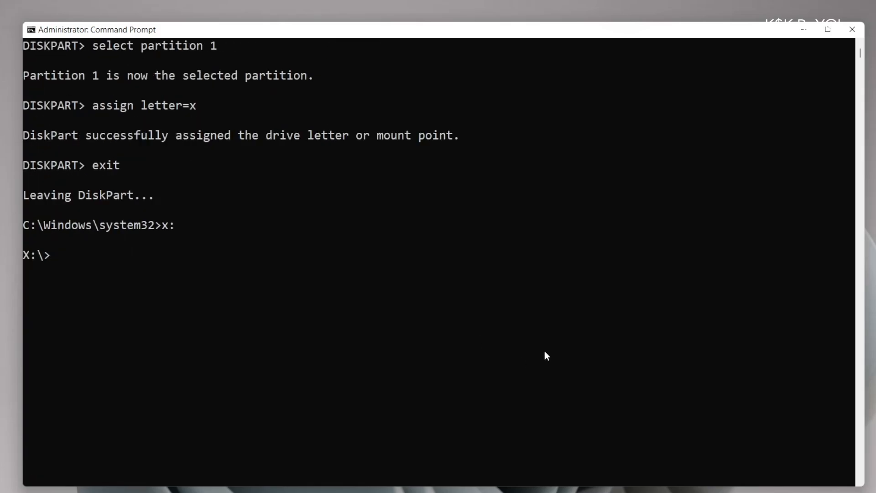
text(dir)
key(Return)
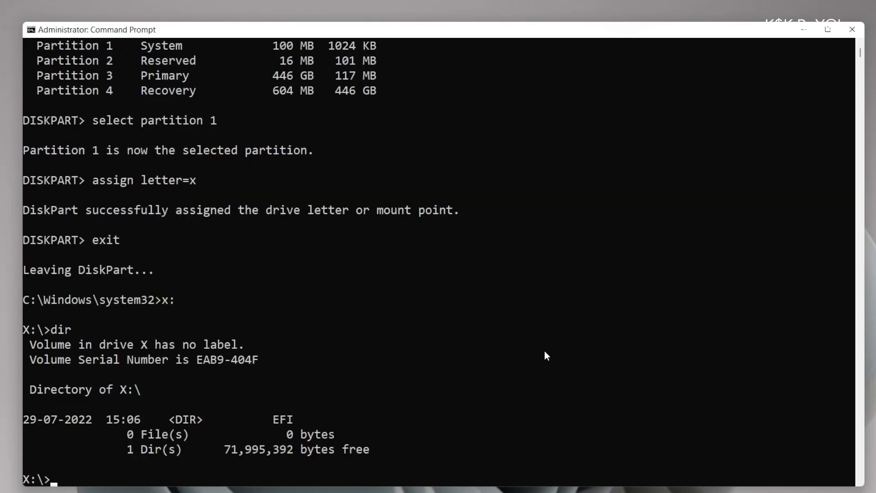
drag(273, 422, 300, 423)
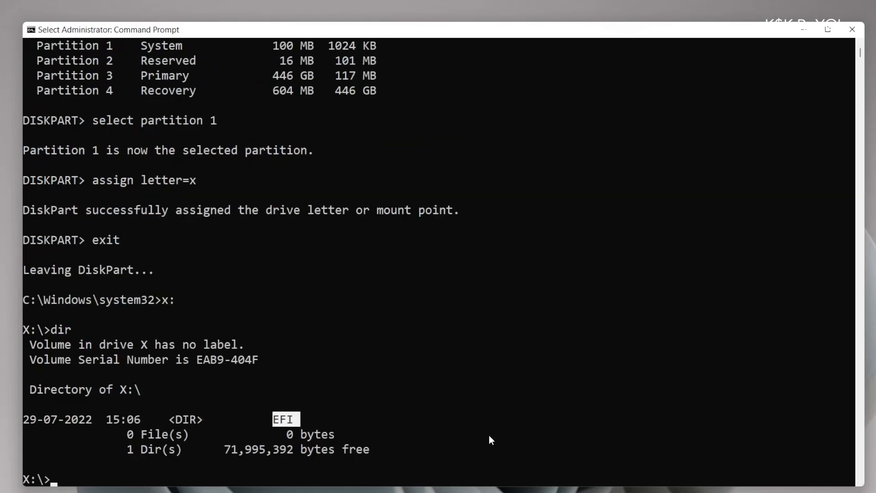
text(cd EFI)
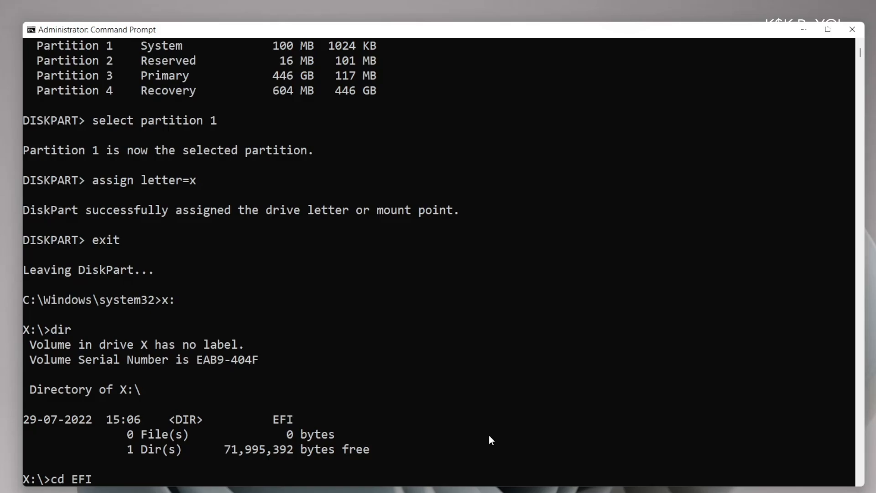
key(Return)
text(dir)
key(Return)
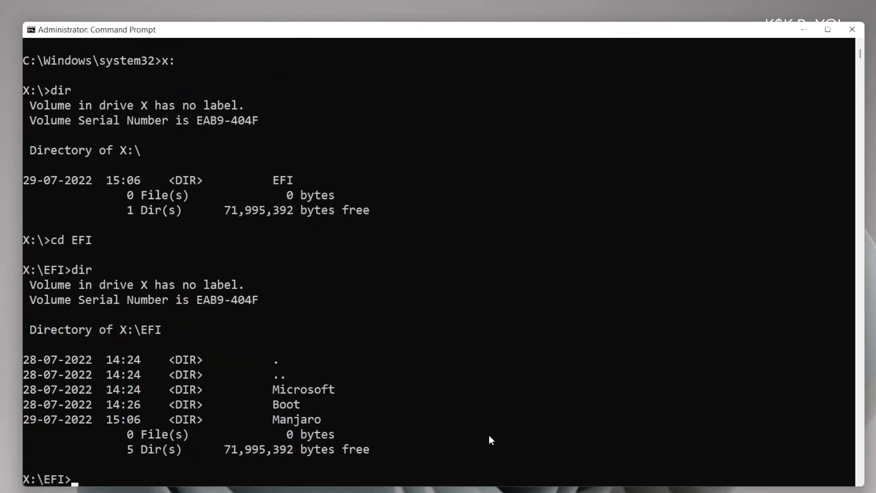
drag(328, 419, 273, 419)
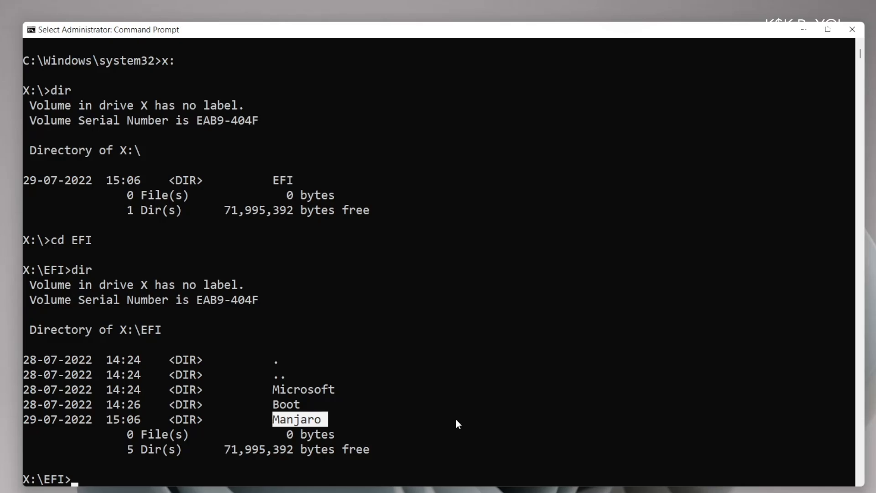
Delete the Manjaro folder with rd Manjaro /s, confirming that only Microsoft and Boot remain
text(rd )
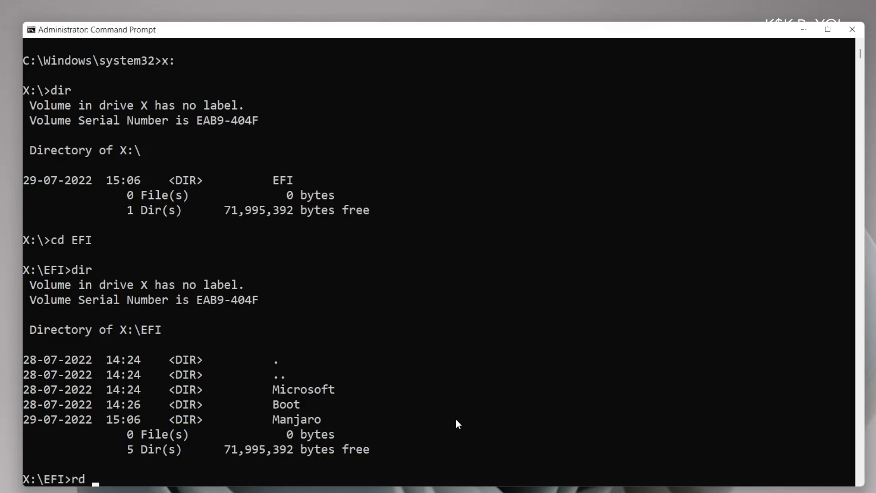
text(Manjaro /s)
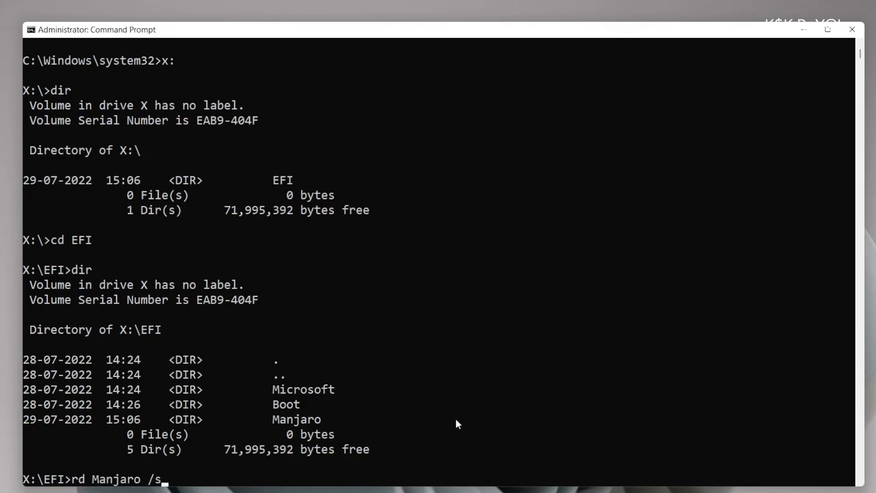
key(Return)
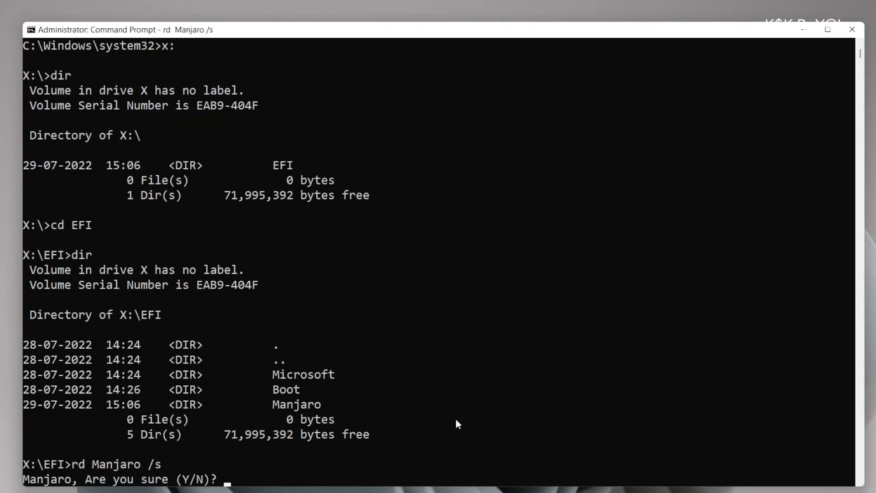
text(y)
key(Return)
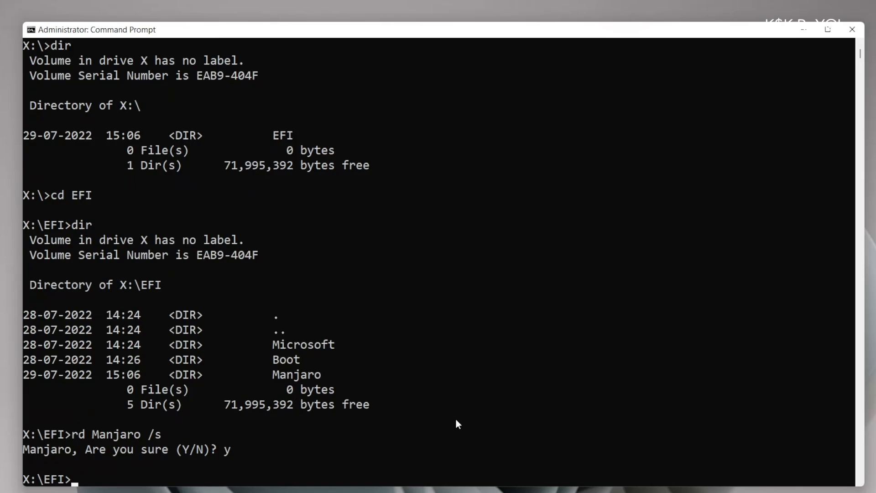
text(dir)
key(Return)
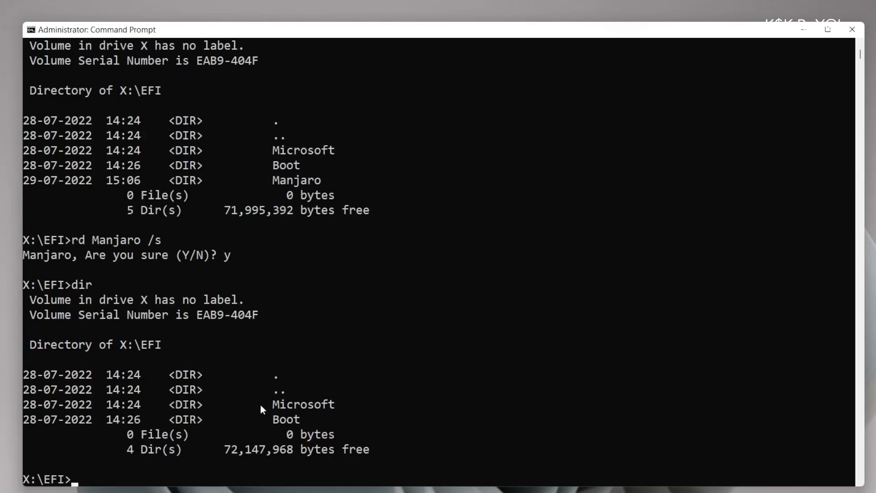
drag(259, 404, 307, 418)
click(484, 404)
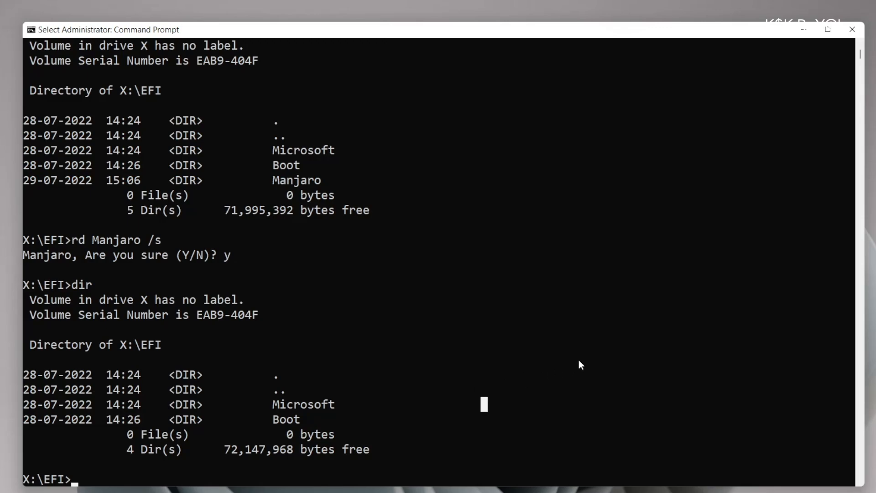
Close Command Prompt and restart the PC from the Win+X Shut down or sign out menu
click(847, 30)
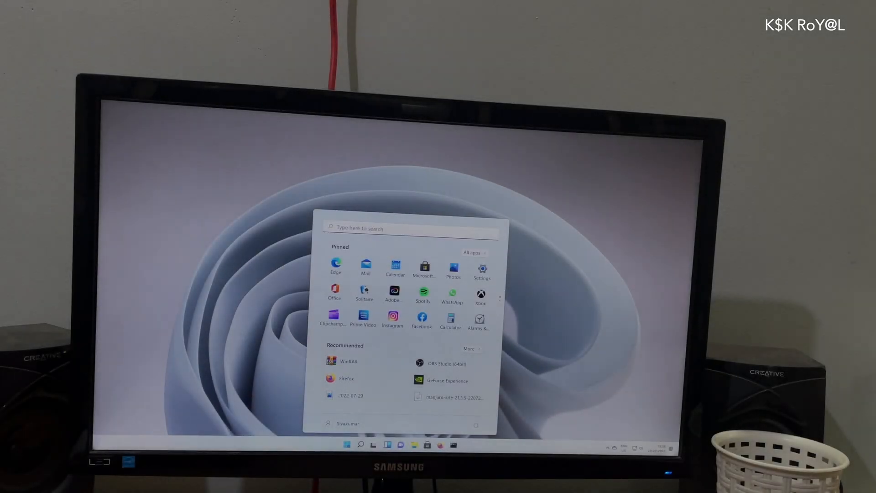
key(super)
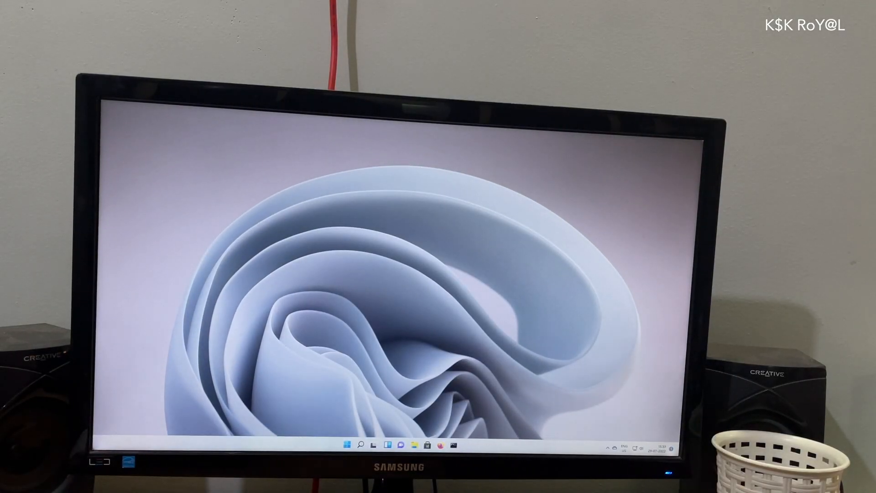
key(super+x)
key(u)
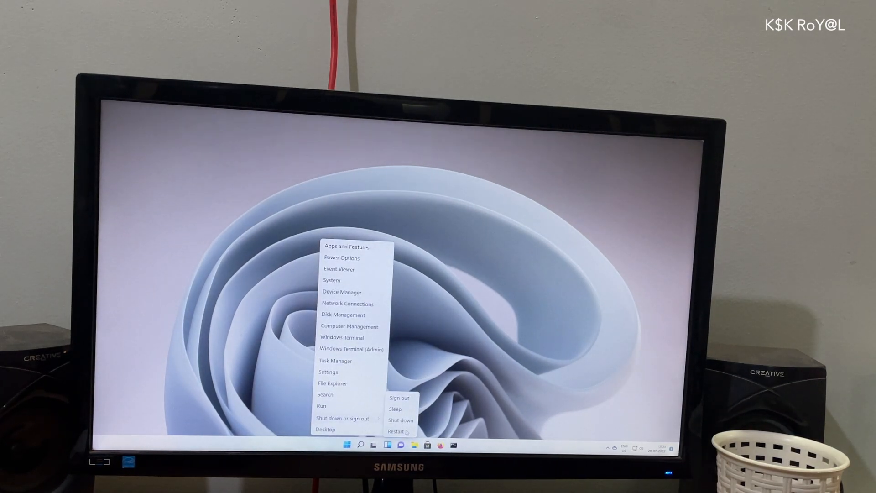
click(406, 431)
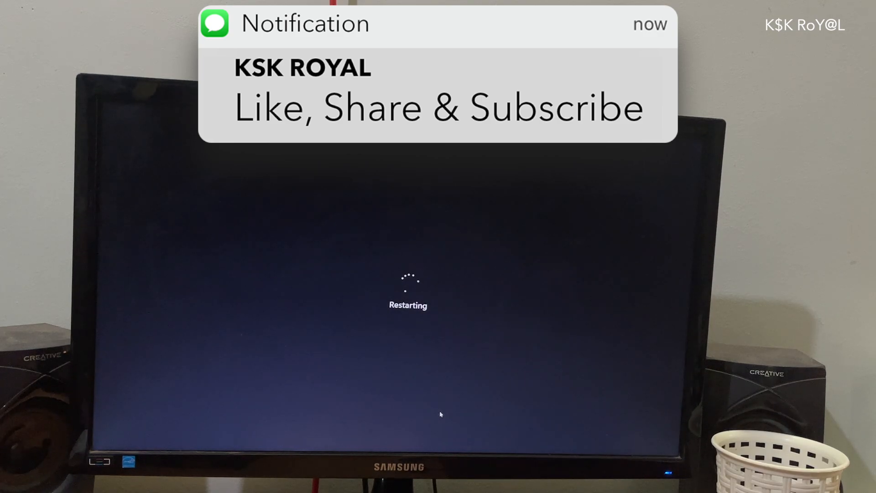